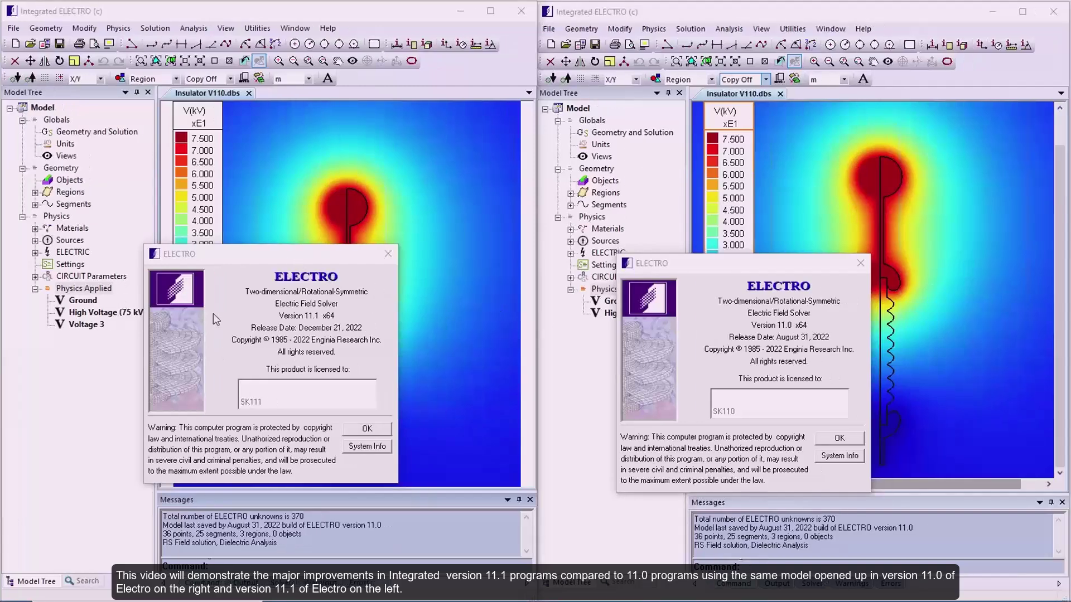
Dismiss the 11.0 and 11.1 About notices and collapse the ELECTRIC branch in 11.0
left_click(842, 437)
left_click(372, 429)
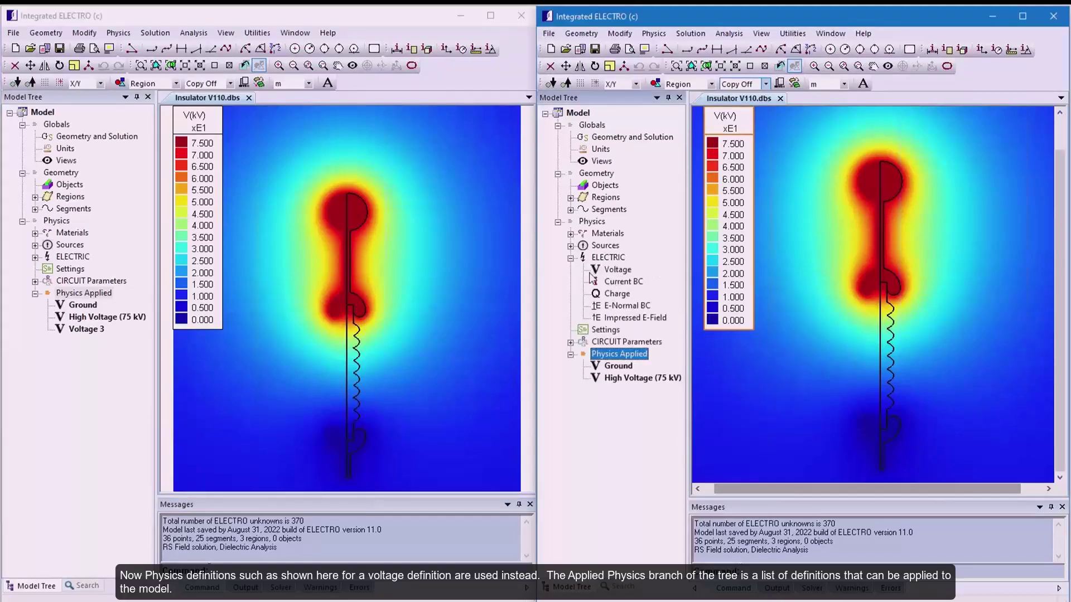
left_click(571, 259)
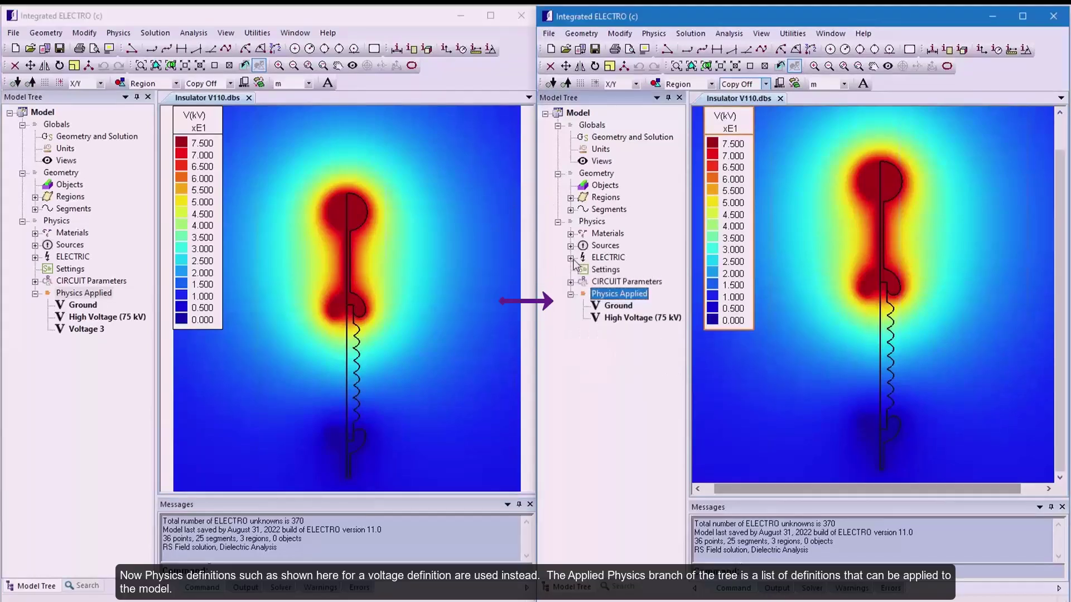
Open the Ground voltage definition's properties and cancel the Voltage (Uniform) dialog unchanged
left_click(613, 308)
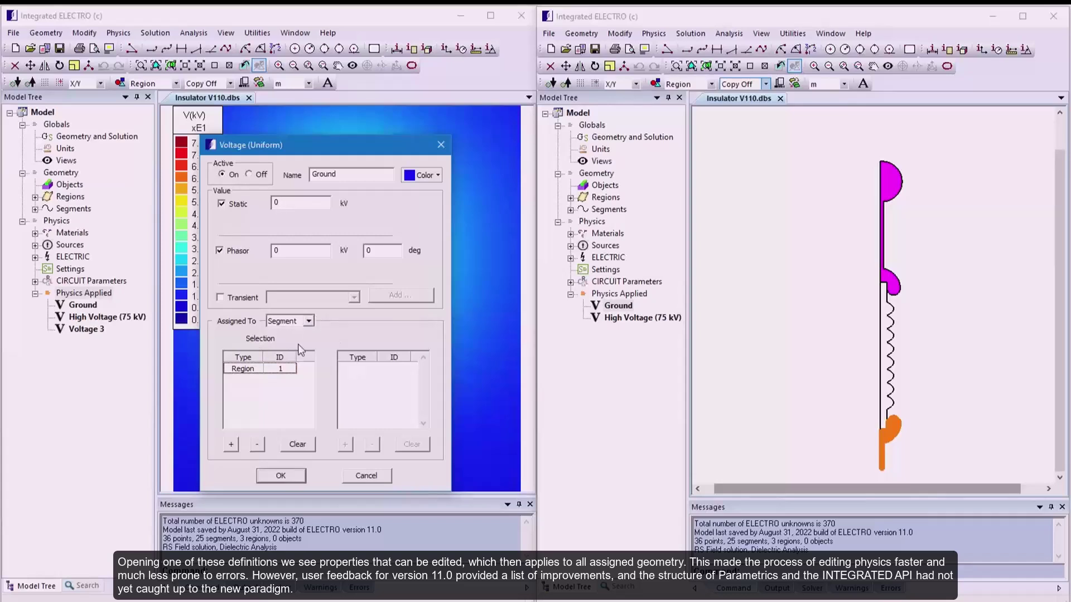
left_click(367, 476)
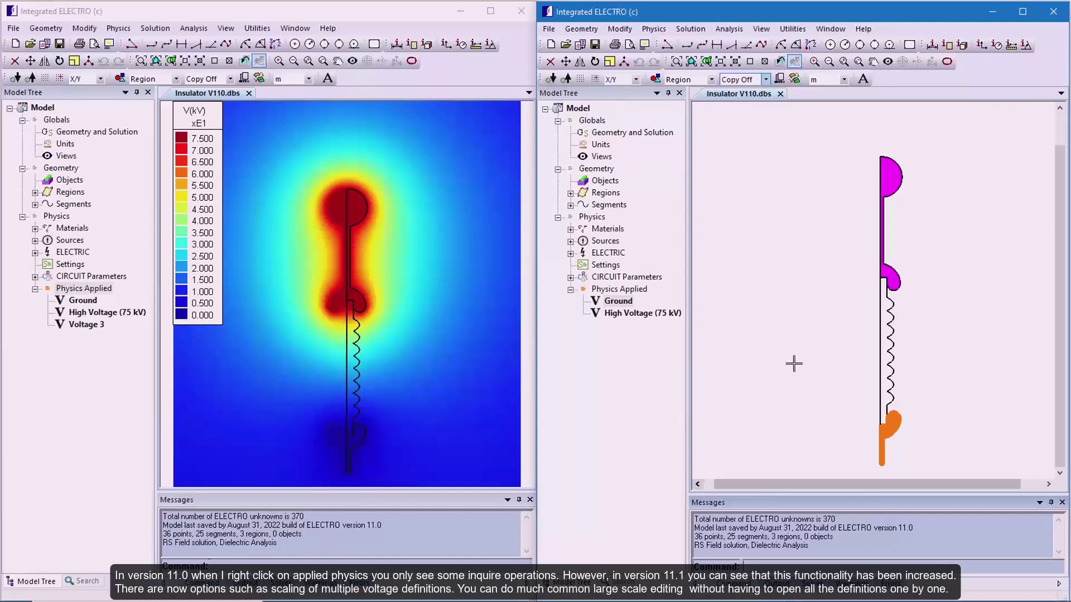
Compare the Physics Applied shortcut menus in 11.0 and 11.1, revealing Scale, Delete and Reverse Voltage
right_click(627, 292)
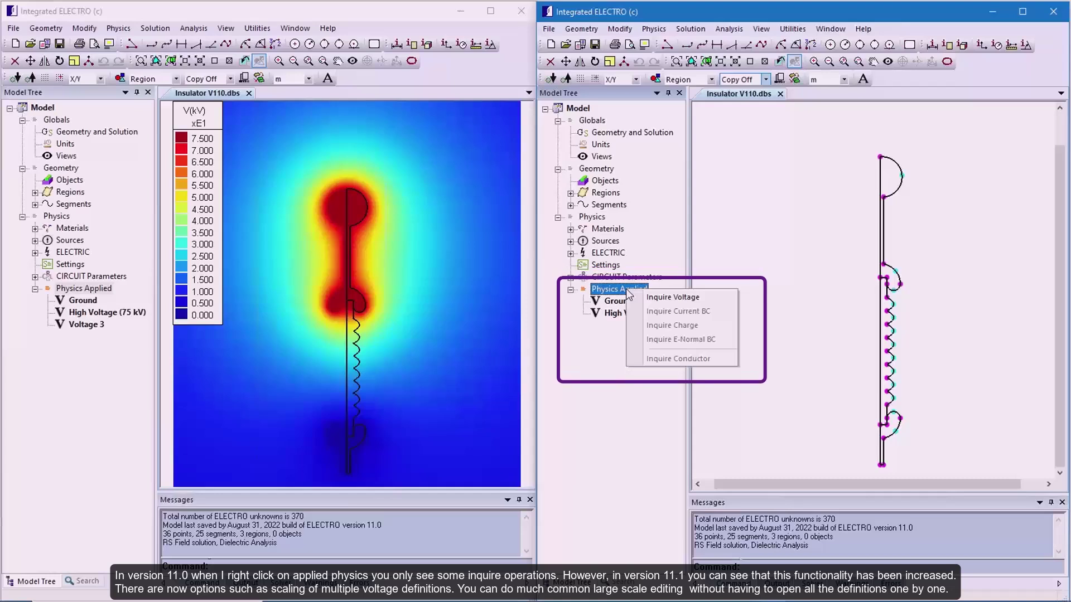
left_click(90, 374)
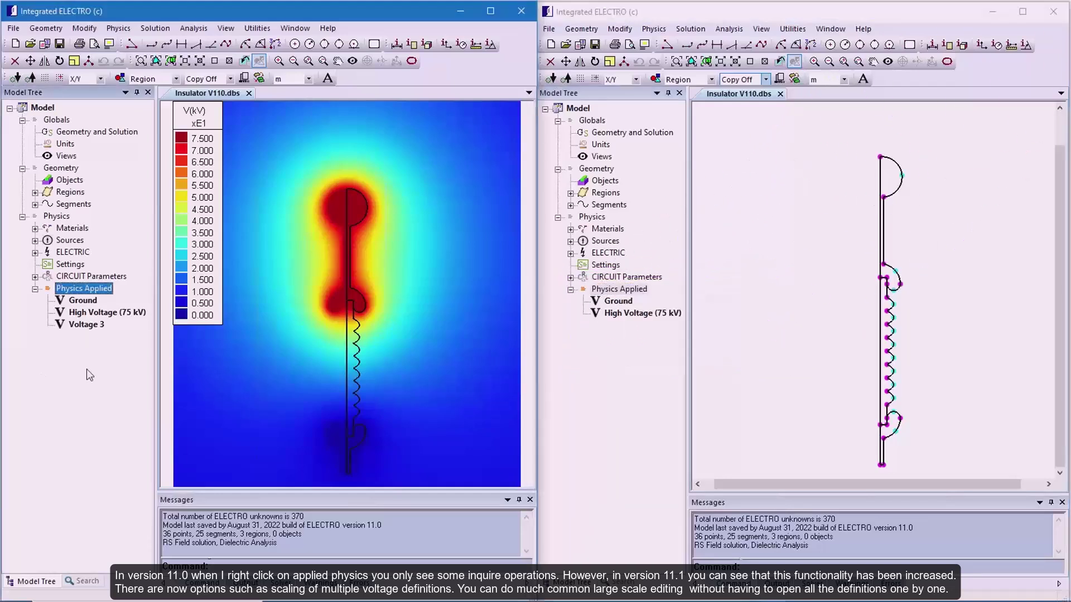
right_click(70, 290)
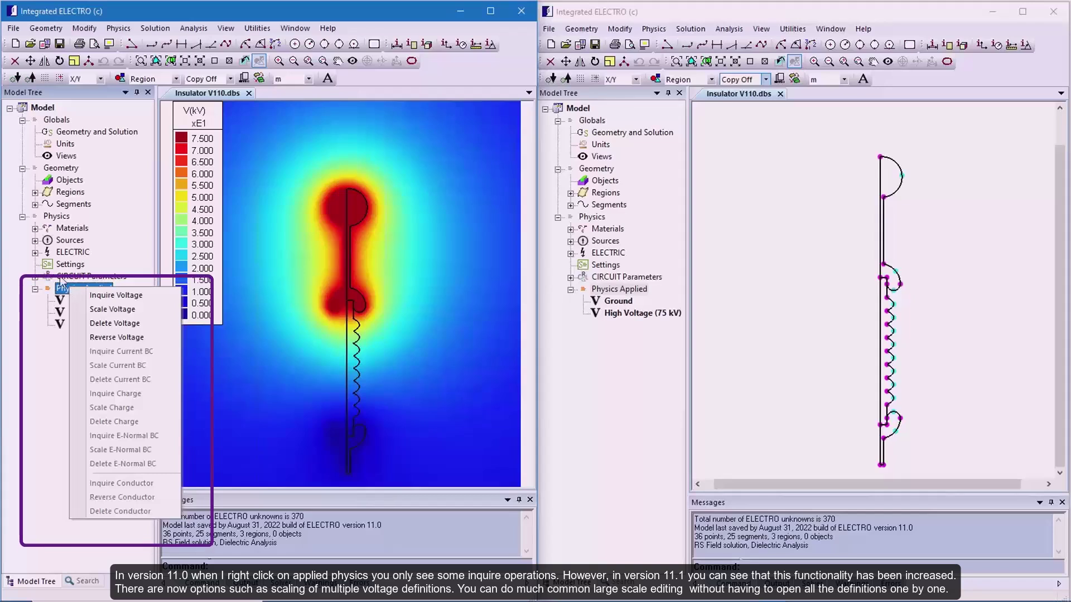
Run Inquire Voltage in 11.0 and on the 11.1 insulator, summarising High Voltage (75 kV) and Ground
right_click(628, 292)
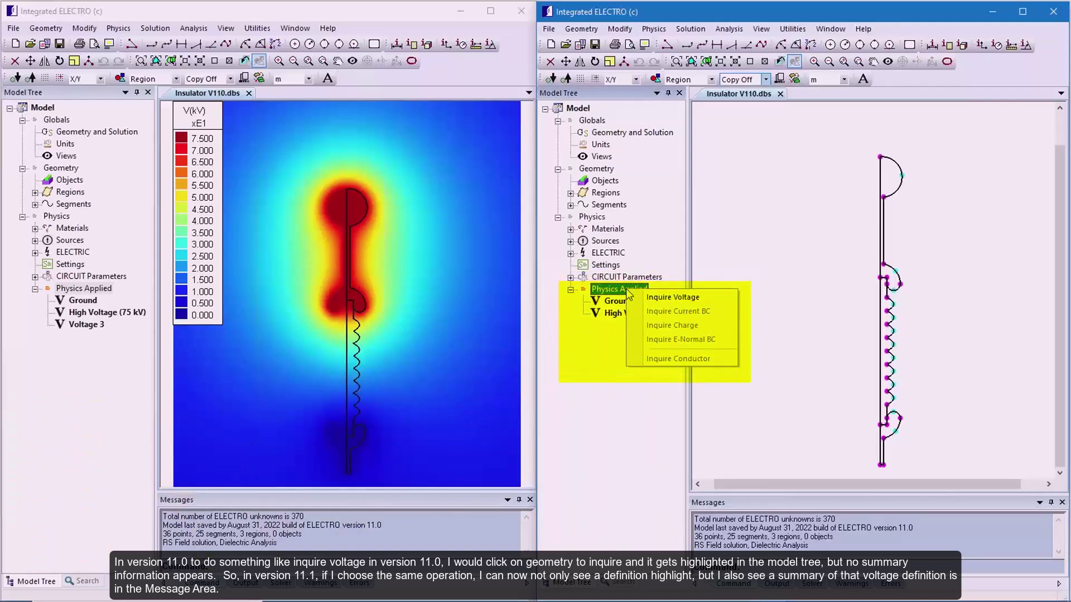
left_click(672, 297)
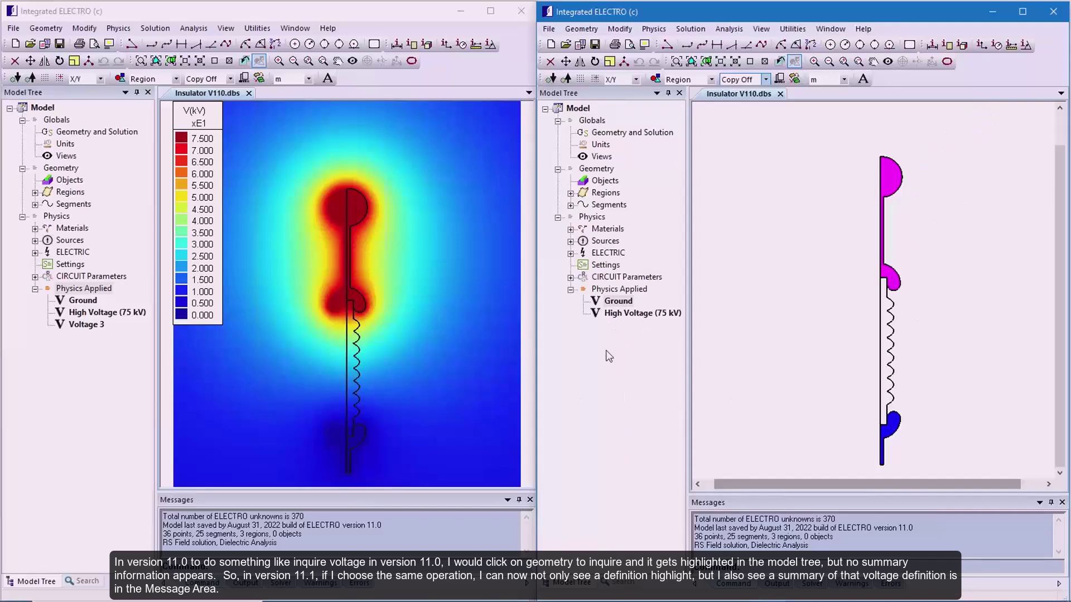
left_click(83, 291)
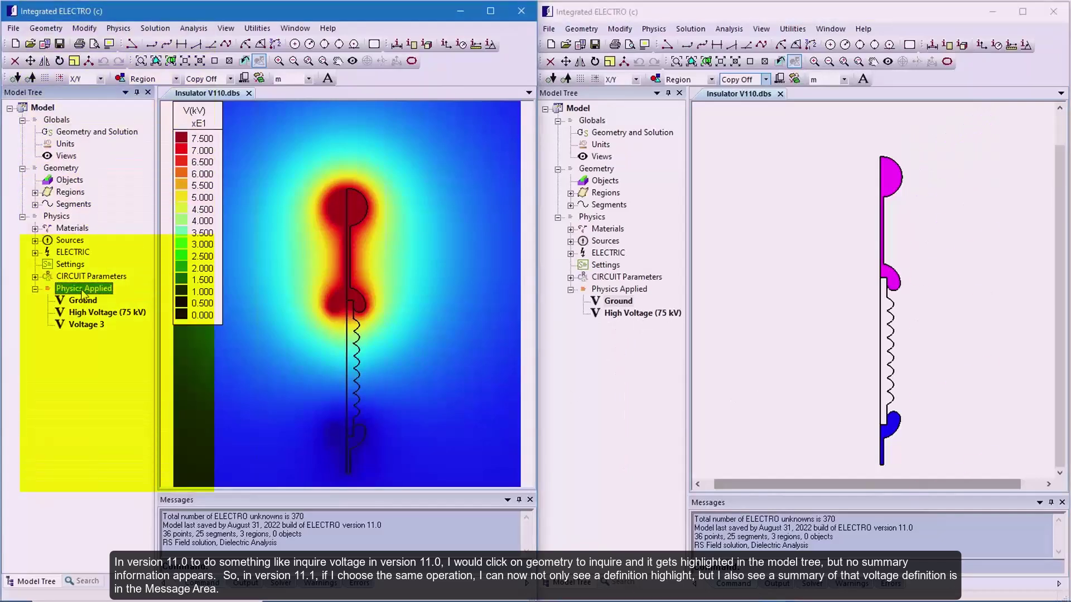
right_click(83, 292)
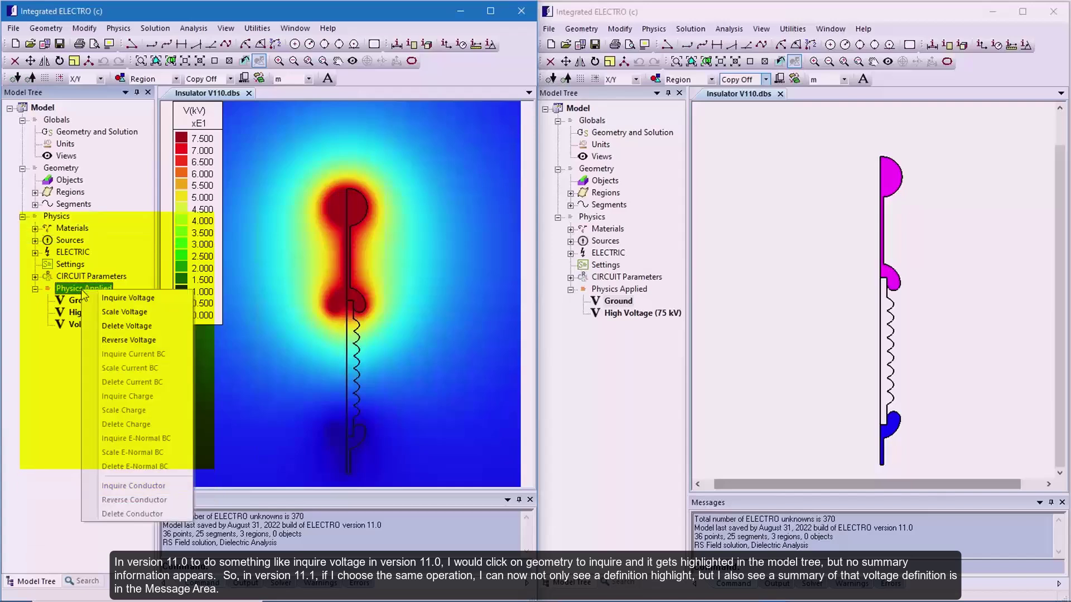
left_click(121, 300)
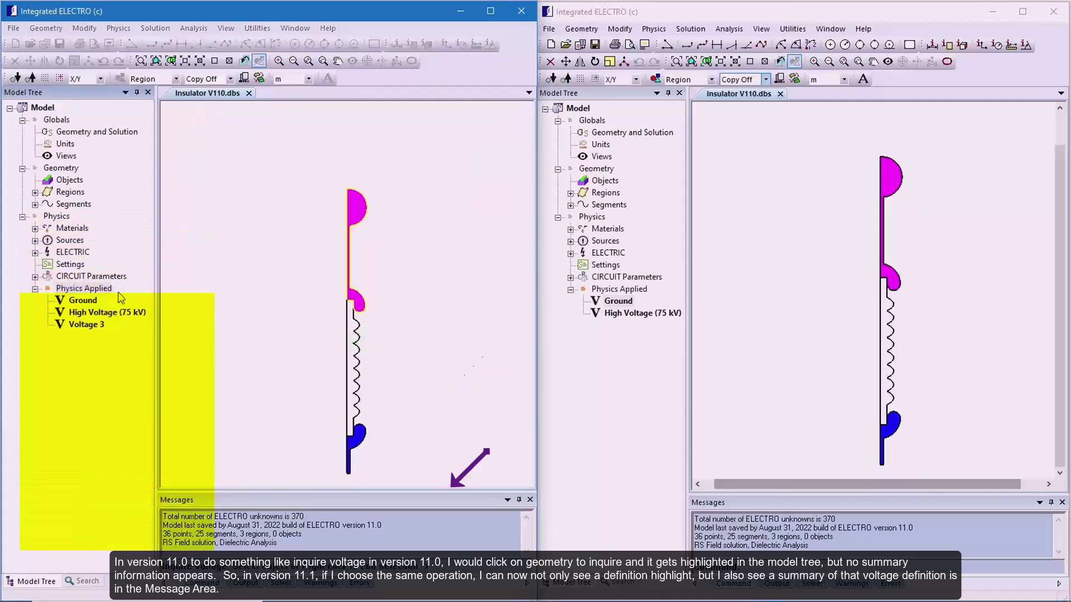
left_click(353, 201)
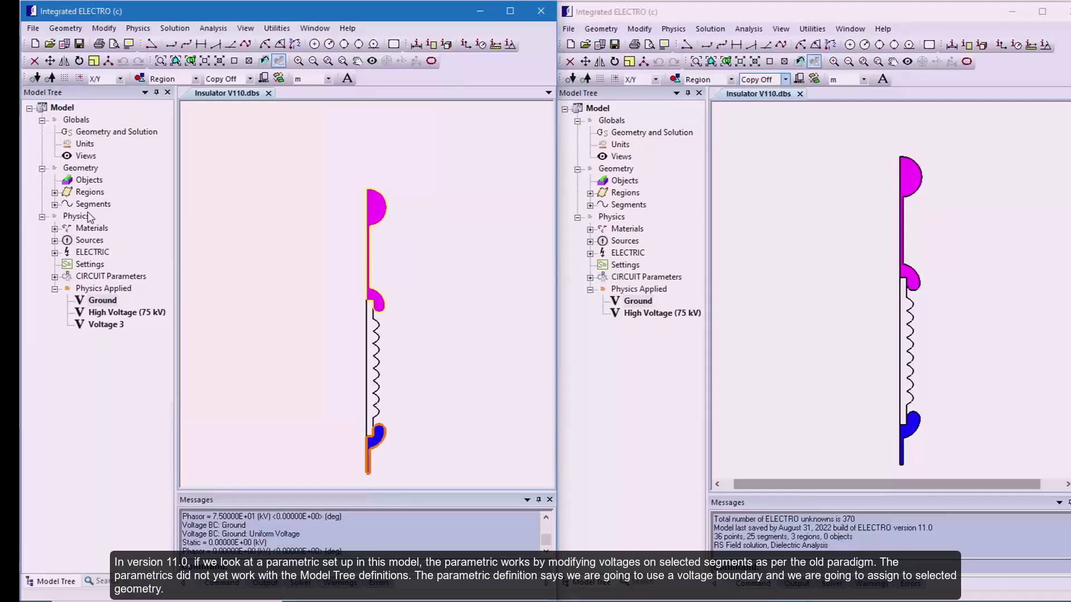
Open 11.0's Parametric Setup and edit the Voltage parameter stepping 50 to 80 kV over 10 steps
left_click(710, 28)
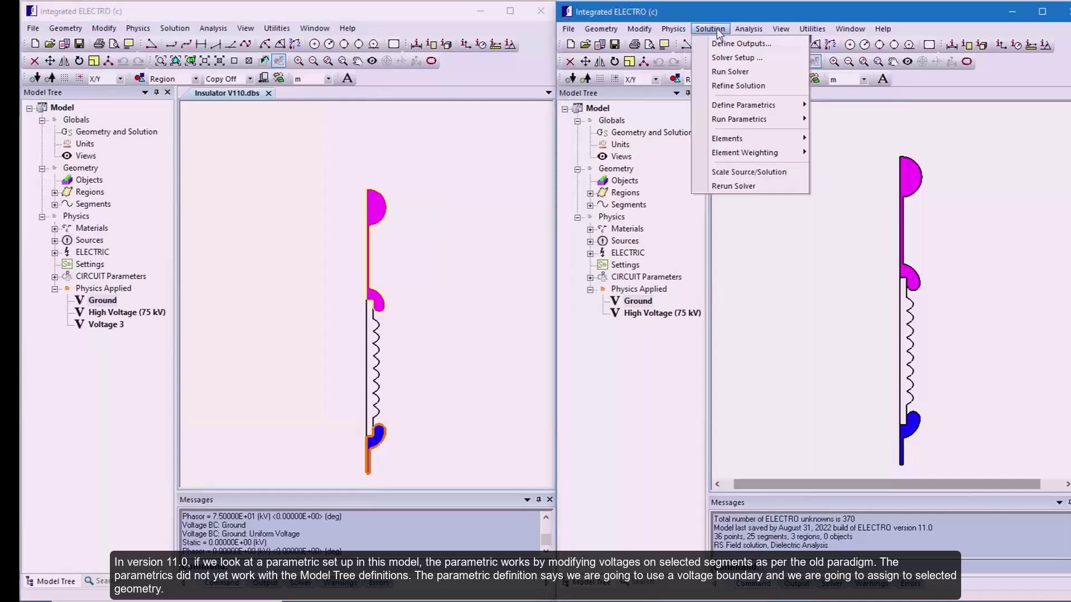
mouse_move(736, 106)
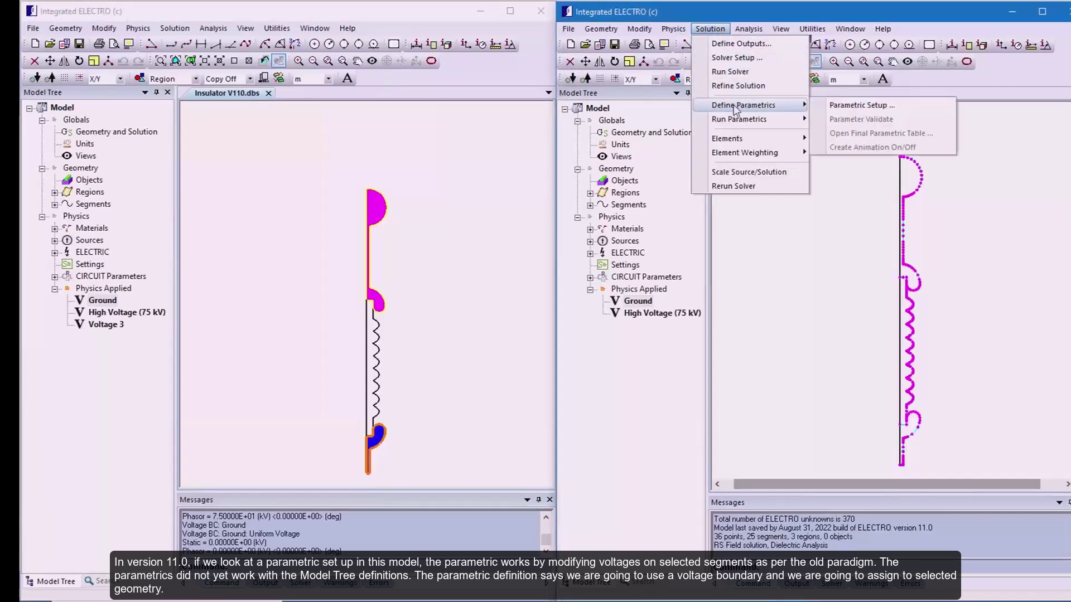
left_click(848, 106)
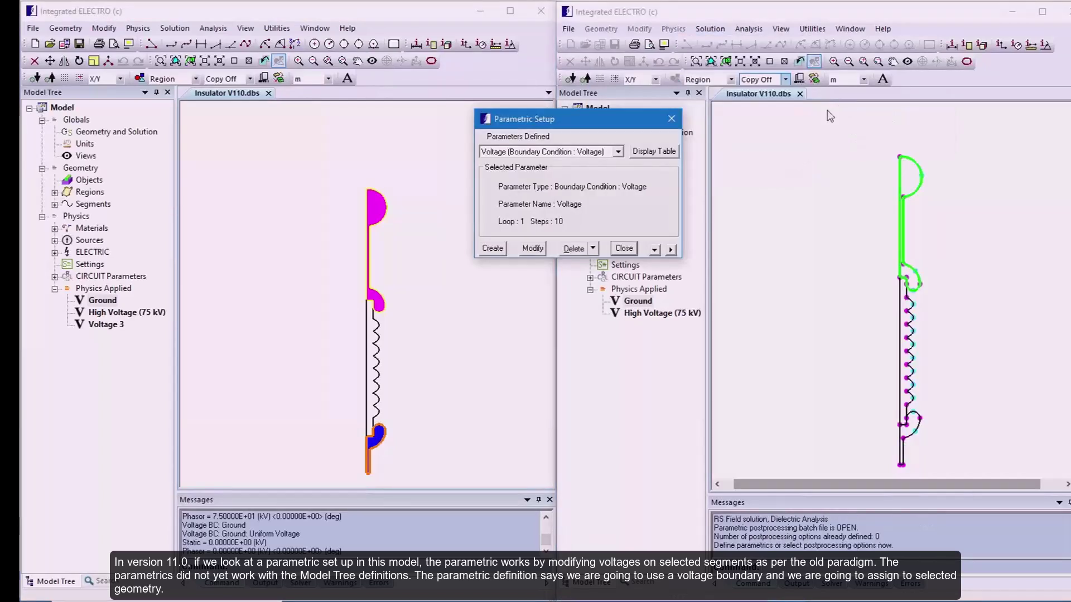
left_click_drag(581, 120, 594, 87)
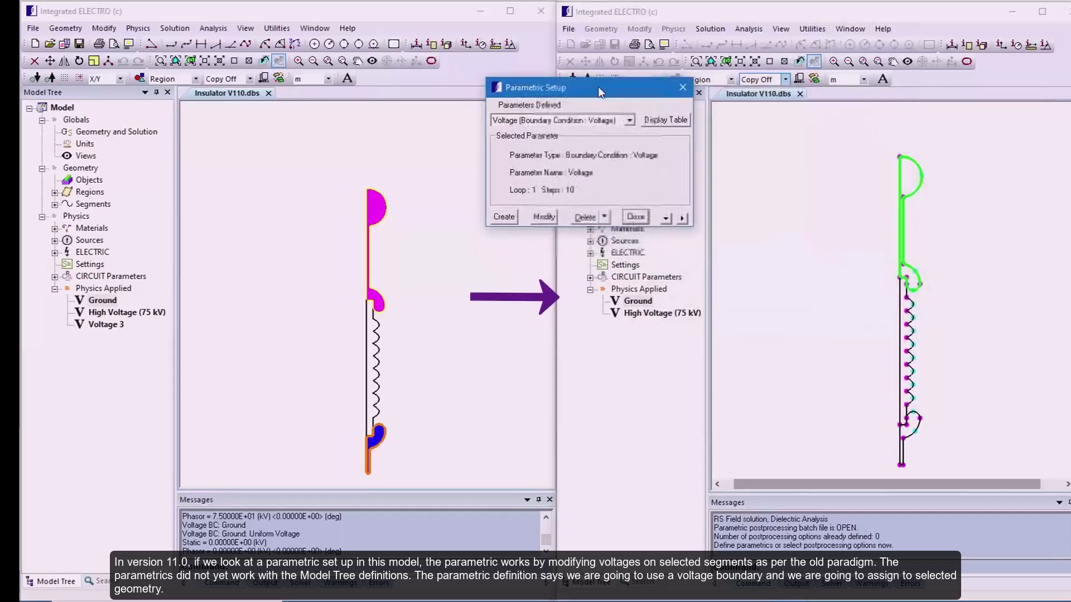
left_click(544, 217)
left_click_drag(256, 17, 402, 129)
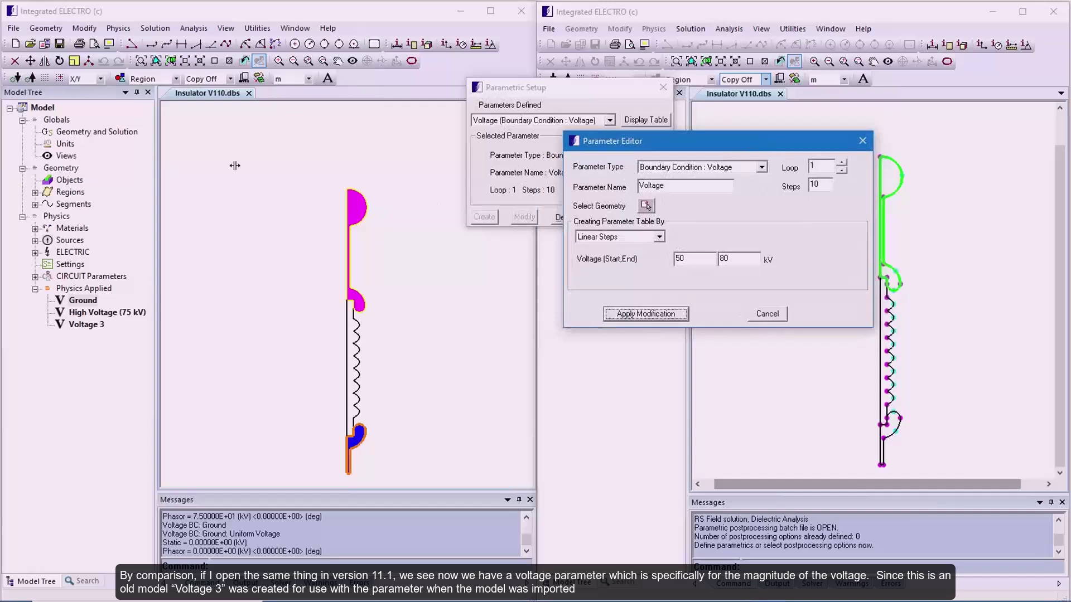
Open 11.1's Parametric Setup and edit the Voltage 3 magnitude parameter spanning 50 to 80 kV
left_click(235, 165)
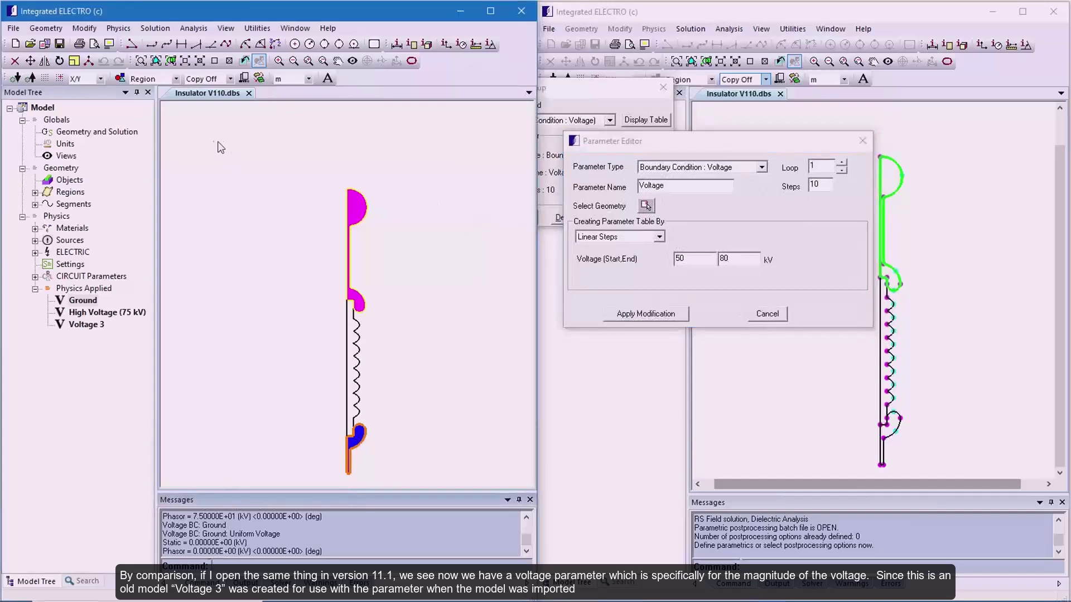
left_click(156, 28)
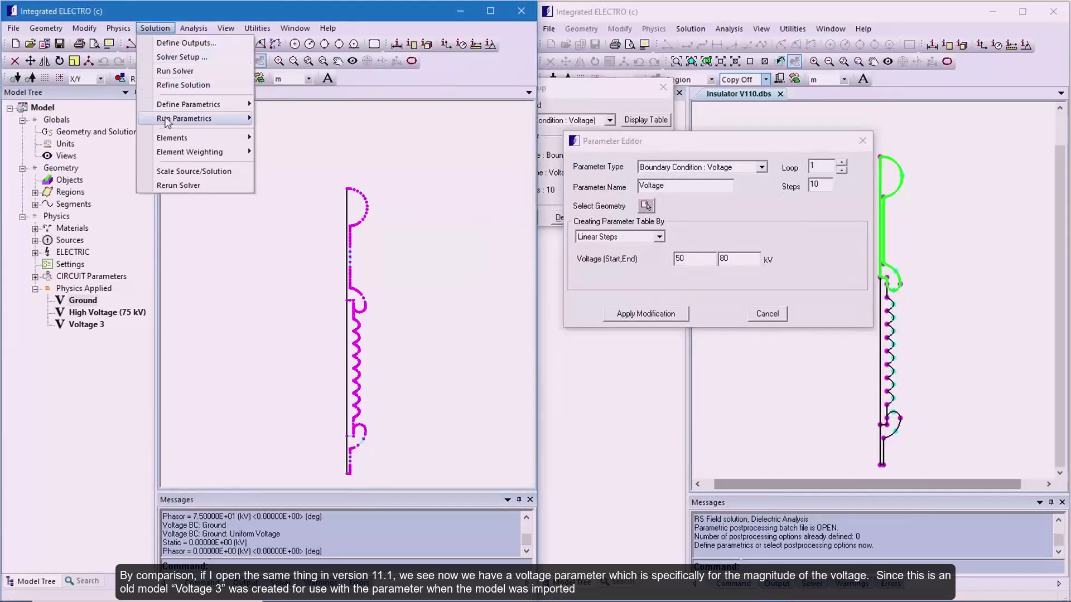
mouse_move(177, 109)
left_click(306, 105)
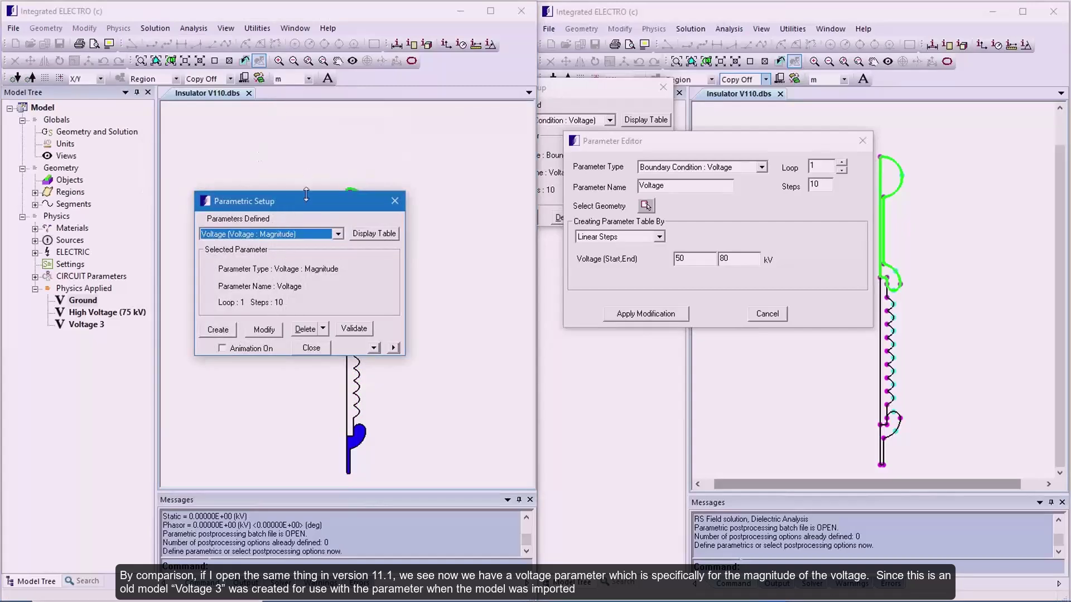
left_click_drag(301, 205, 185, 92)
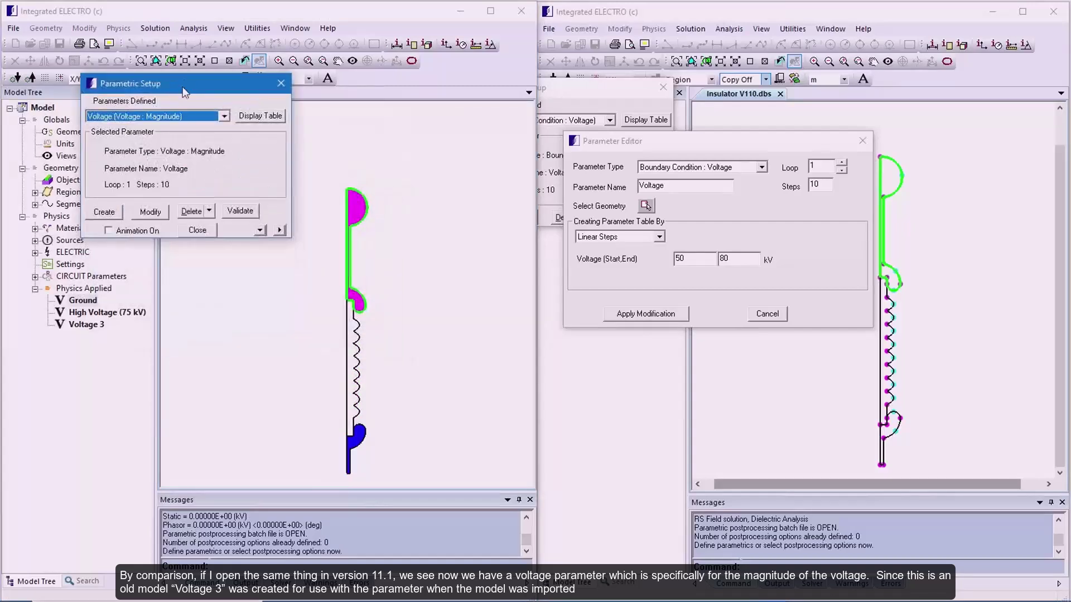
left_click(150, 211)
left_click_drag(409, 228, 251, 235)
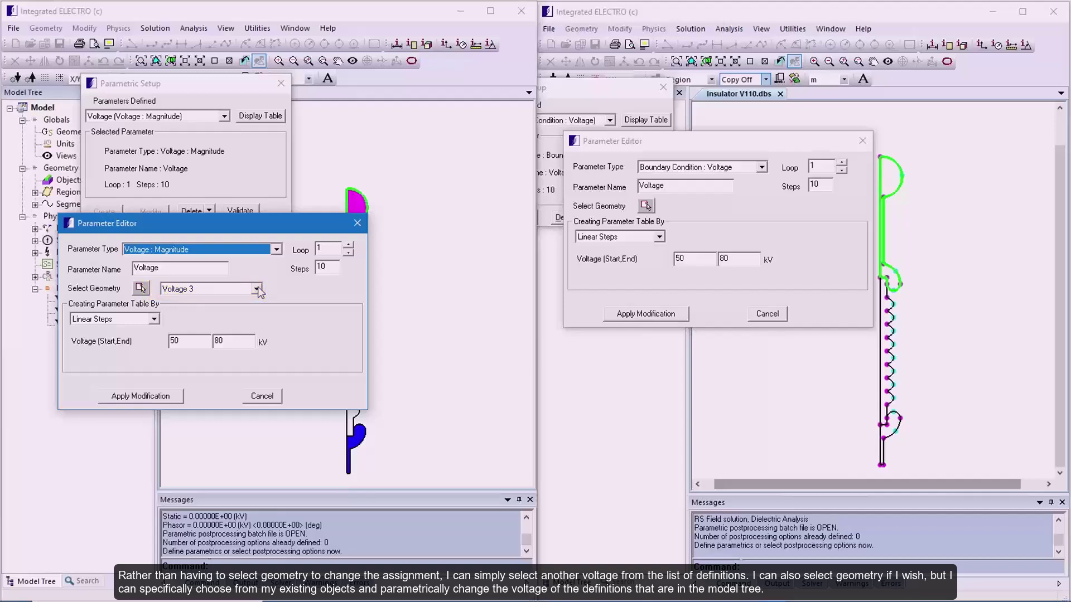
left_click_drag(277, 225, 396, 140)
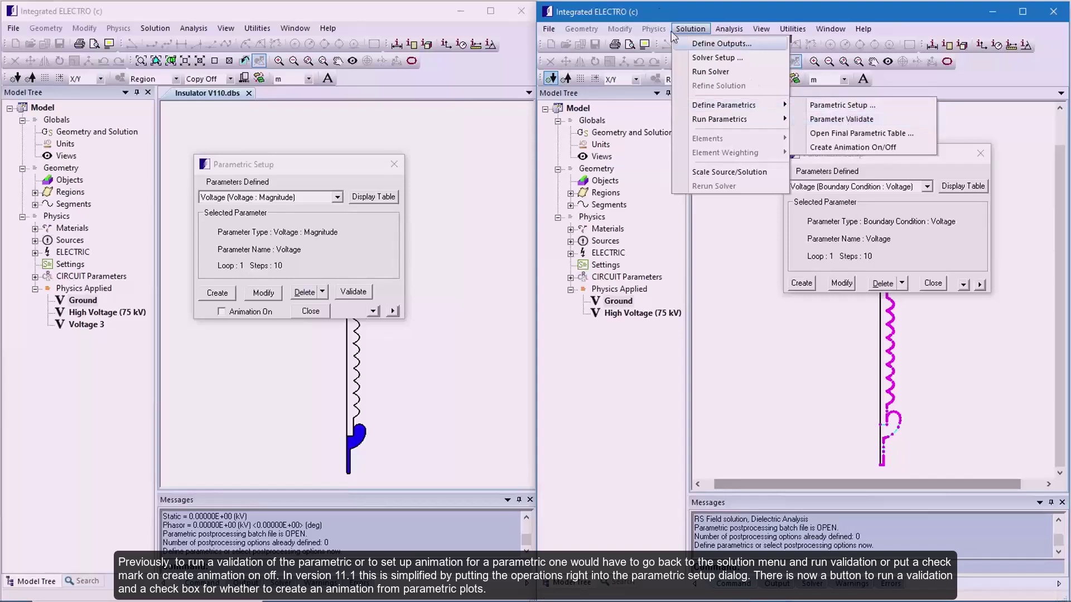
View 11.0's Define Parametrics submenu, toggle 11.1's Animation On, and reopen 11.0's Voltage parameter editor
mouse_move(728, 110)
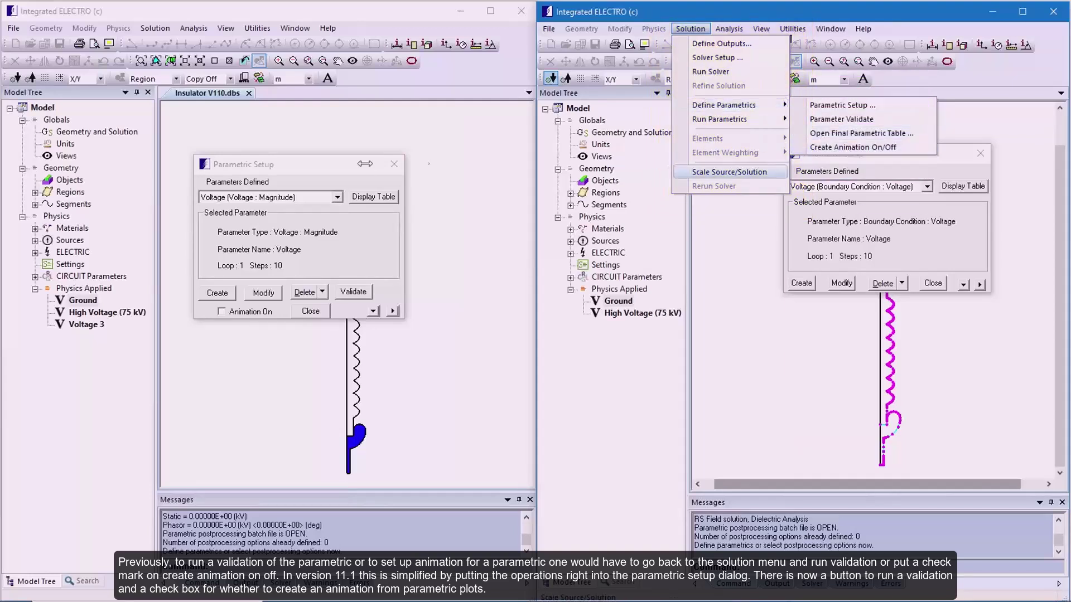
left_click(325, 170)
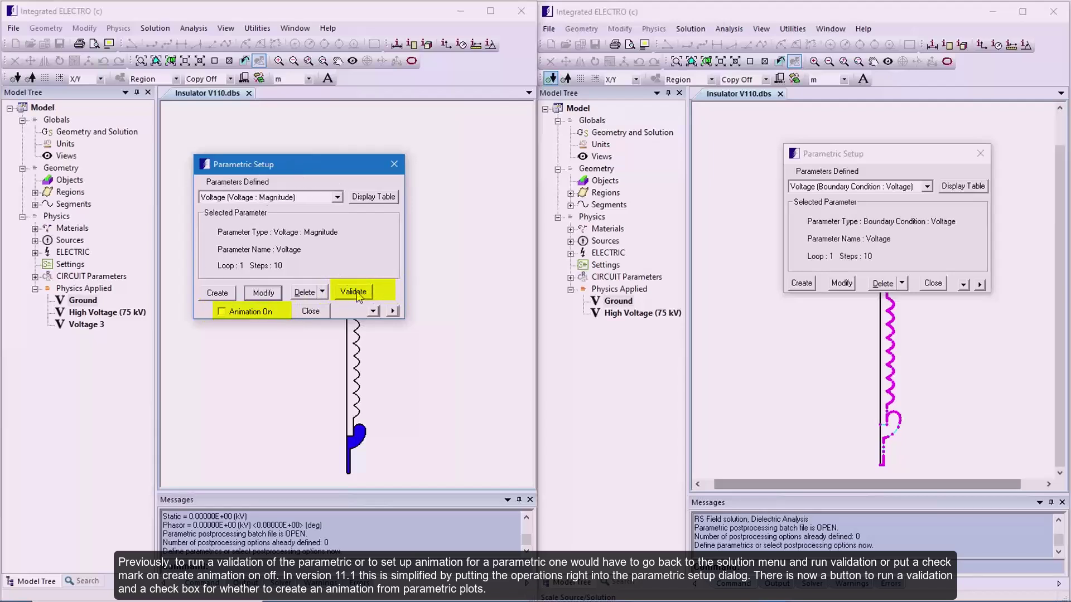
left_click(221, 312)
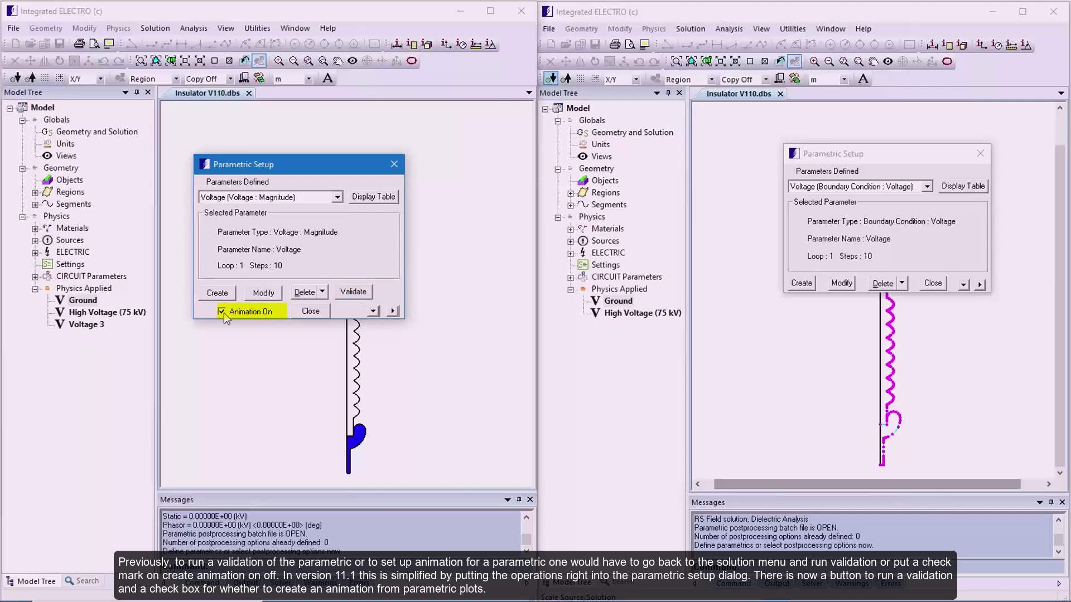
left_click(221, 312)
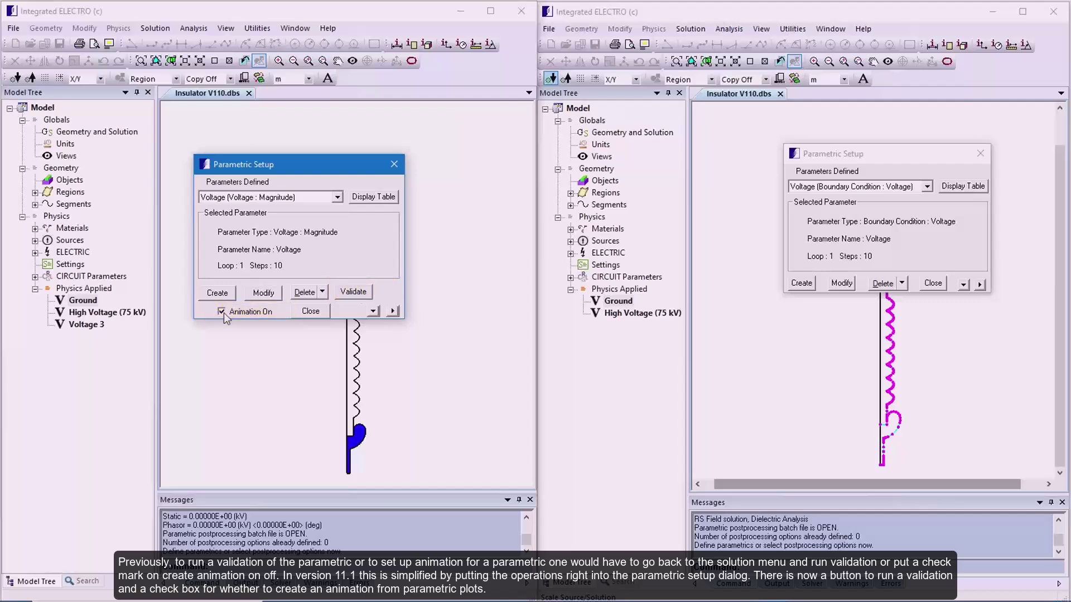
left_click(926, 187)
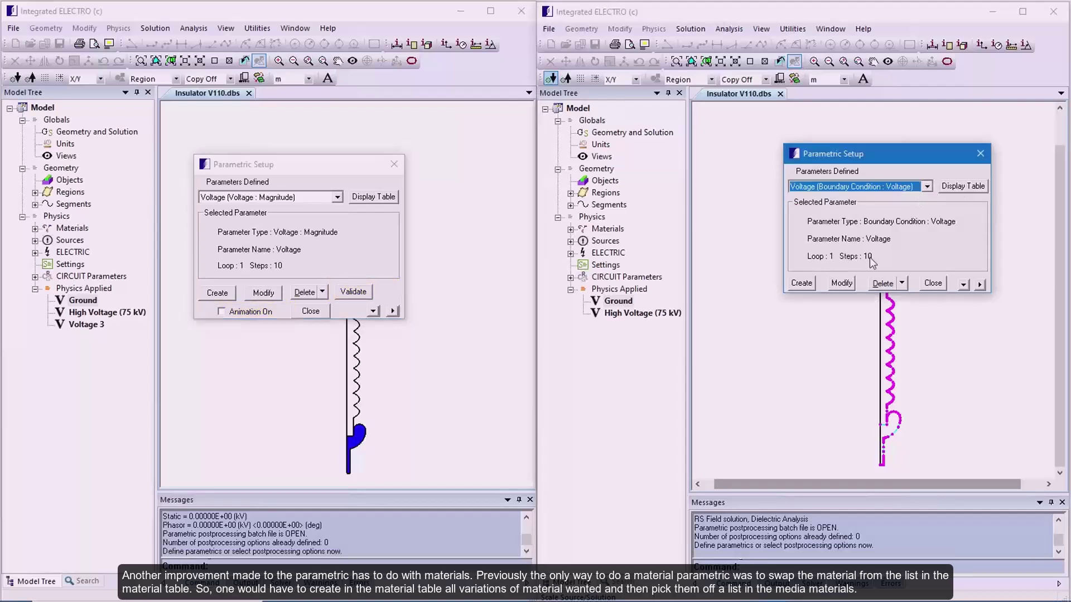
left_click(841, 283)
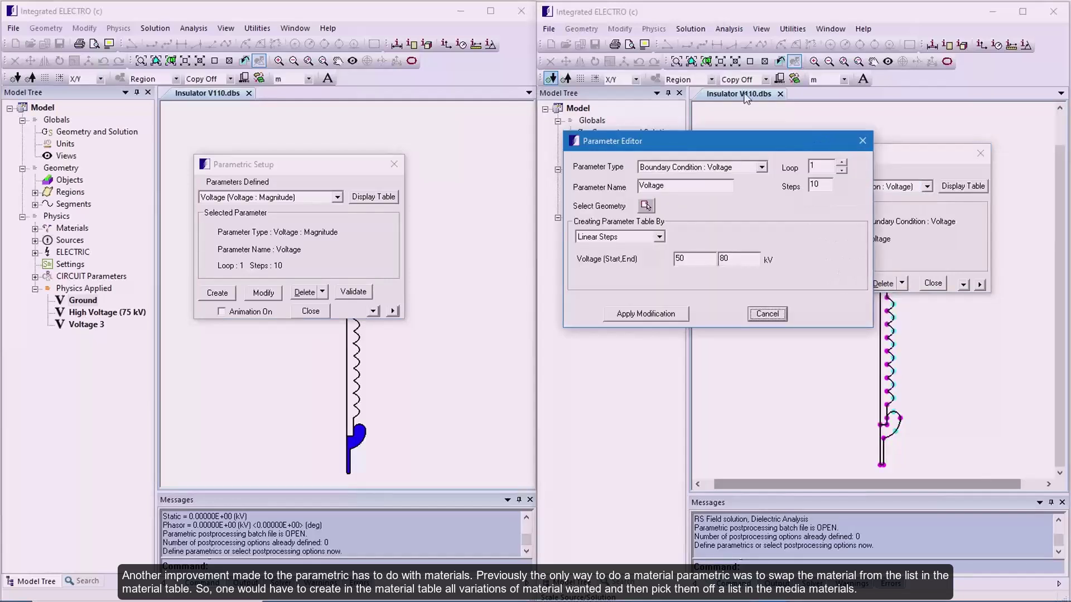
Set the 11.0 parameter type to Media Material and expand the Physics > Materials list
left_click(761, 167)
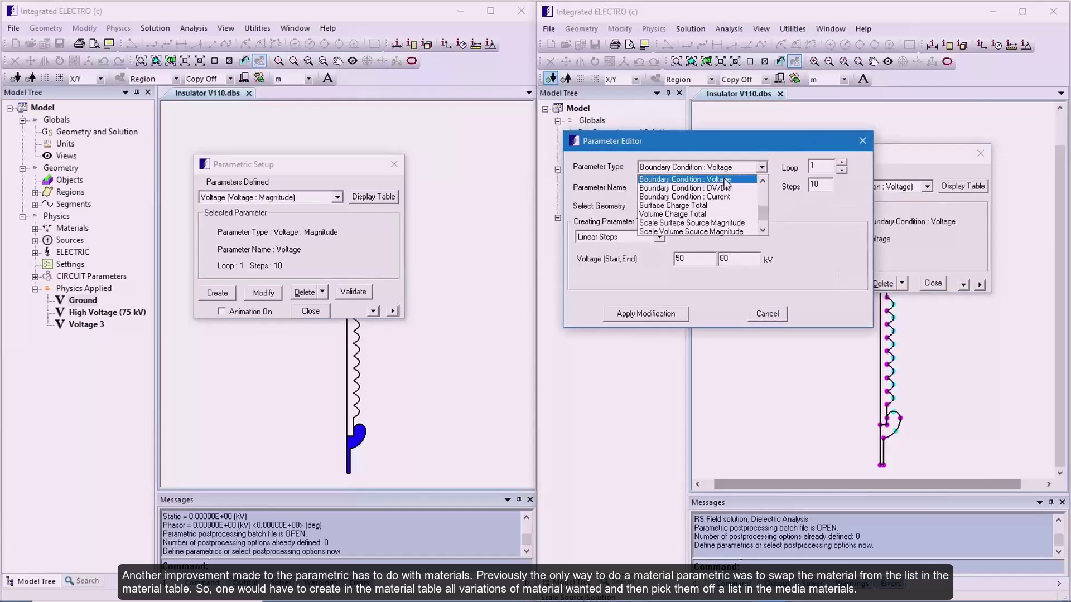
scroll(725, 182, "up", 3)
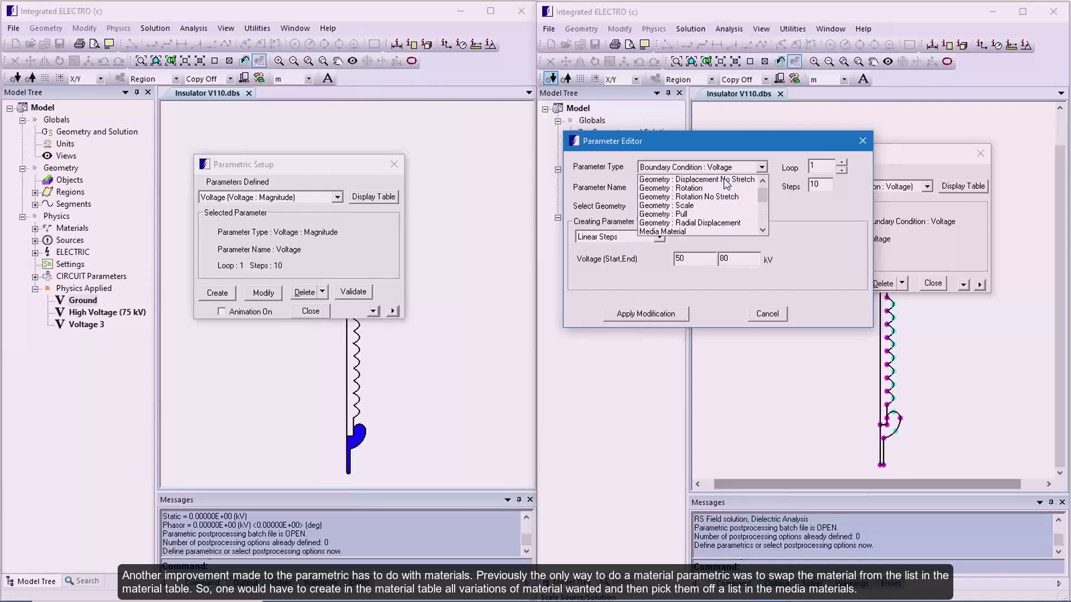
scroll(725, 184, "down", 2)
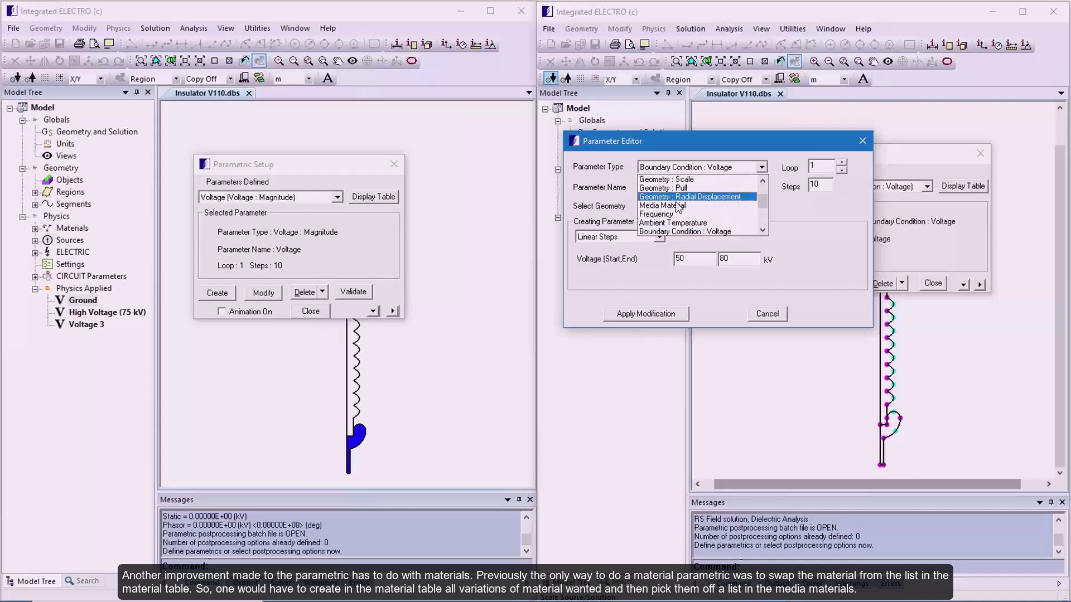
left_click(658, 212)
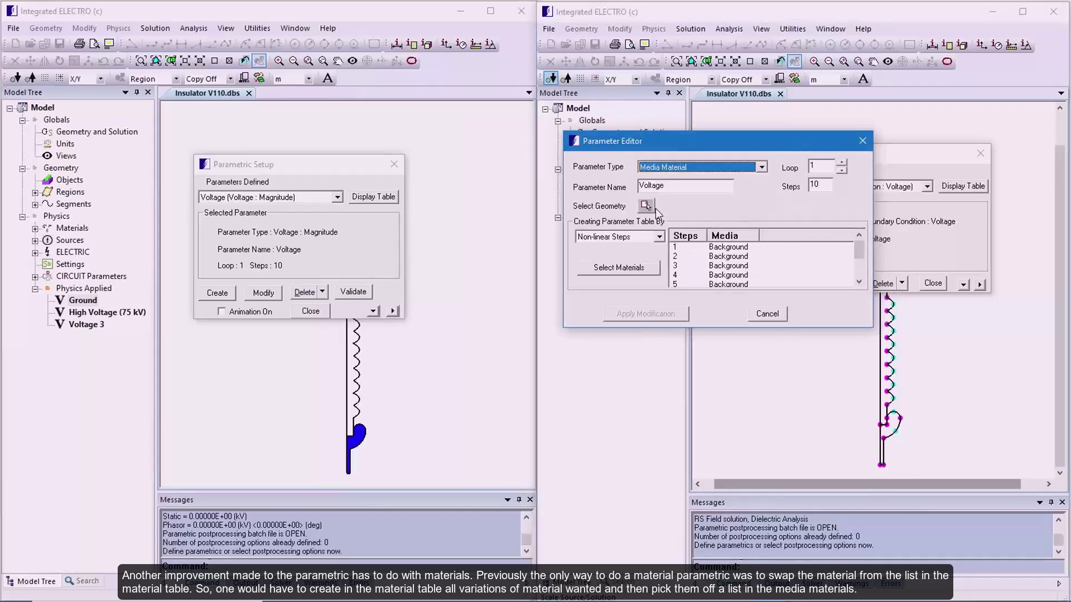
left_click(646, 205)
left_click(570, 229)
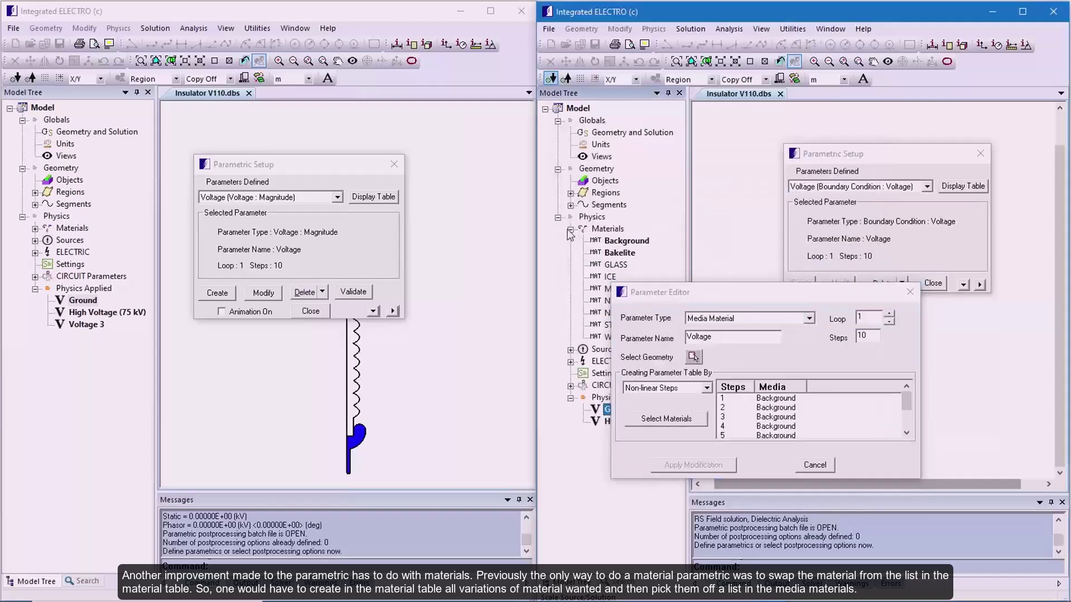
left_click_drag(710, 299, 770, 197)
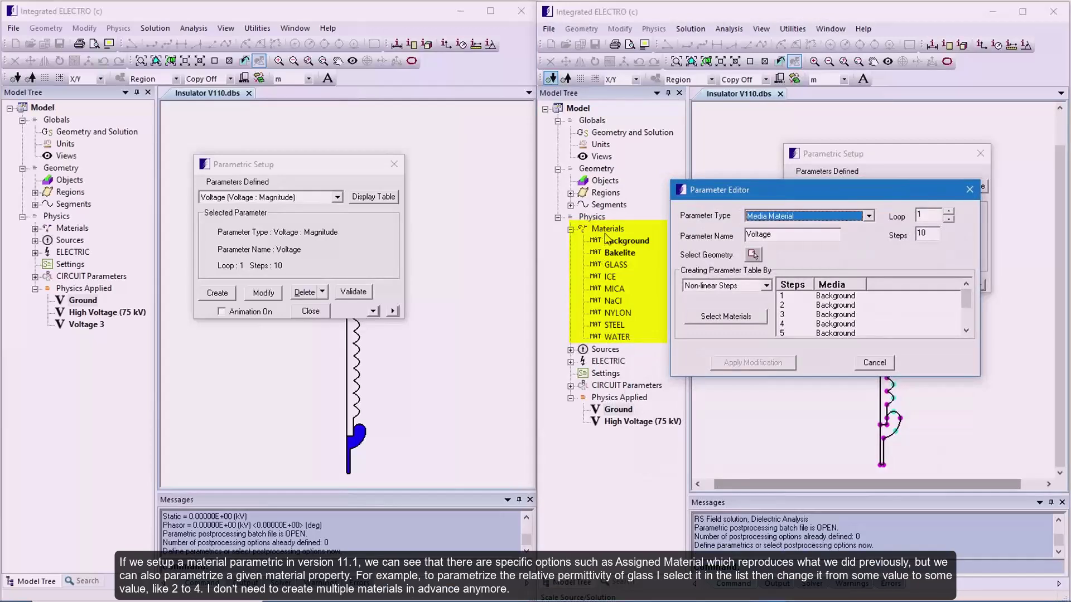
Change the first model's parameter type to Material : Relative Permittivity applied to GLASS
left_click_drag(320, 166, 285, 141)
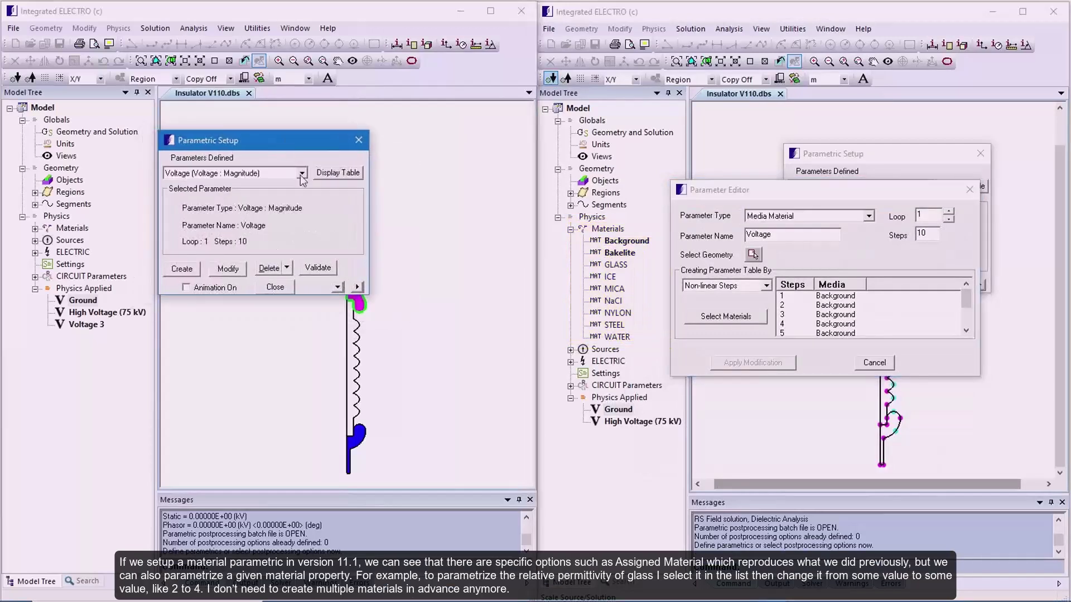
left_click(228, 269)
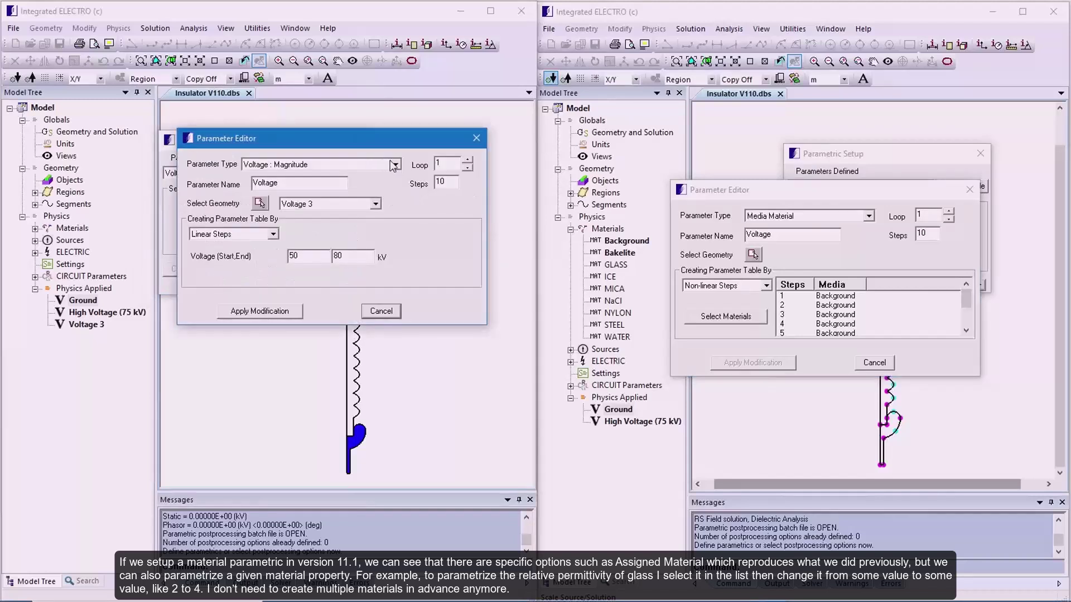
left_click(394, 164)
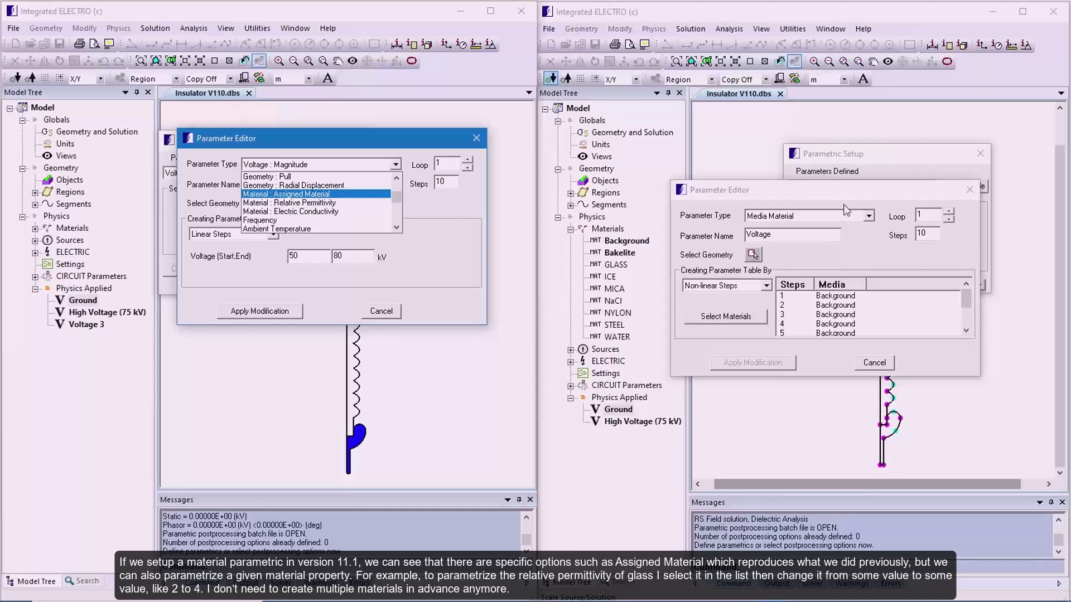
left_click(313, 203)
left_click(259, 203)
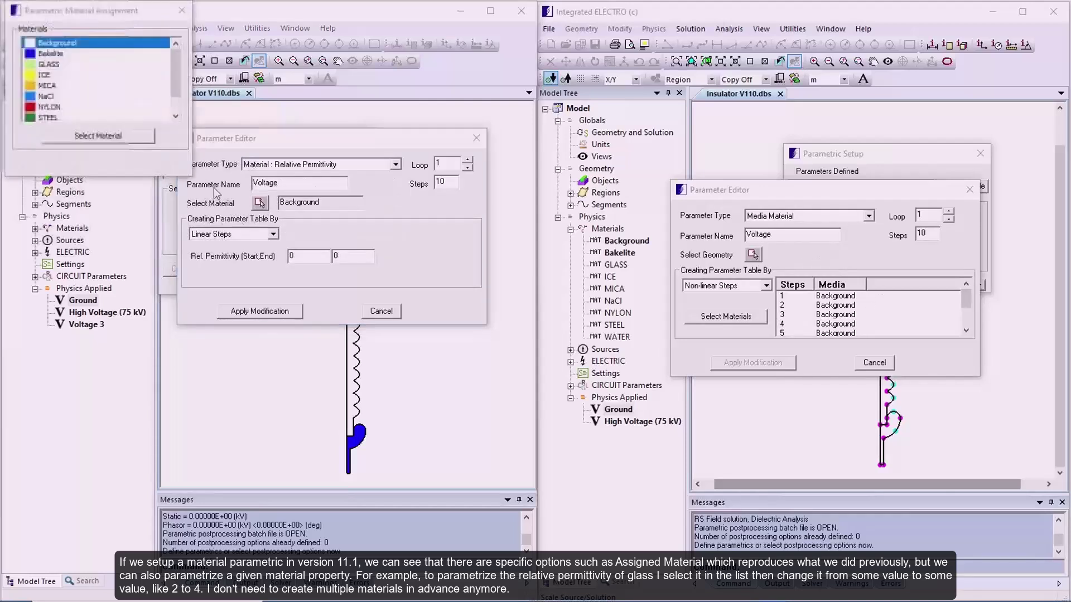
left_click(49, 65)
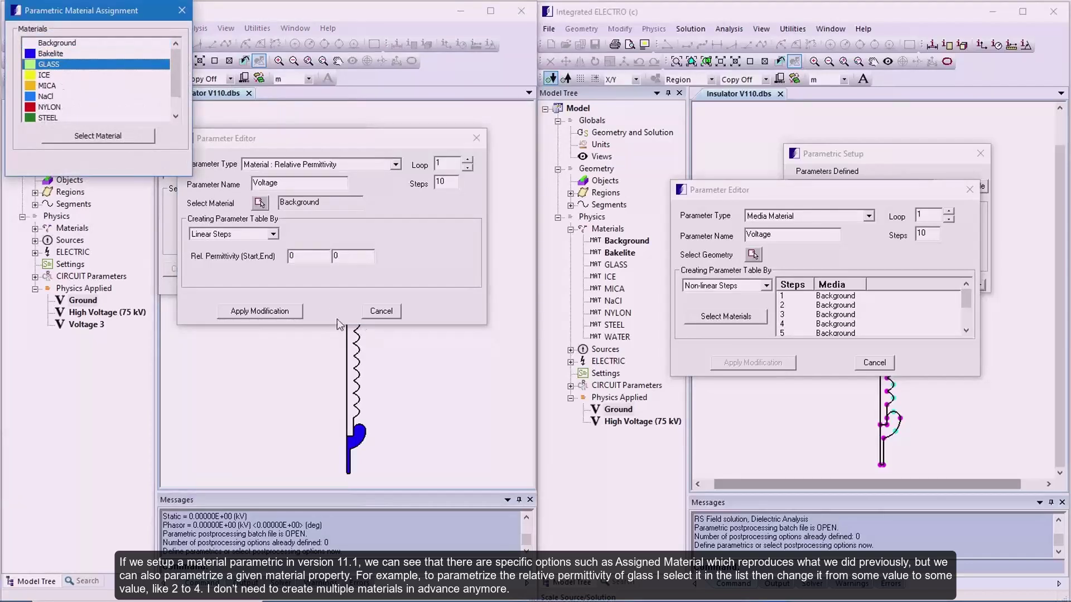
left_click(113, 138)
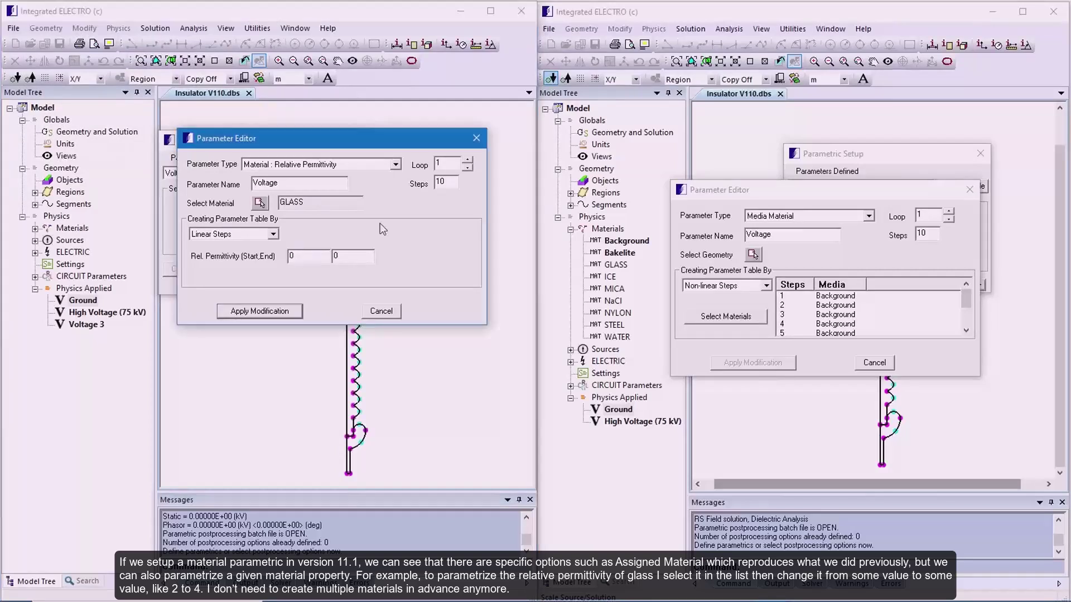
Set the permittivity sweep to start at 2 and end at 4
double_click(309, 255)
type("2")
double_click(340, 255)
type("4")
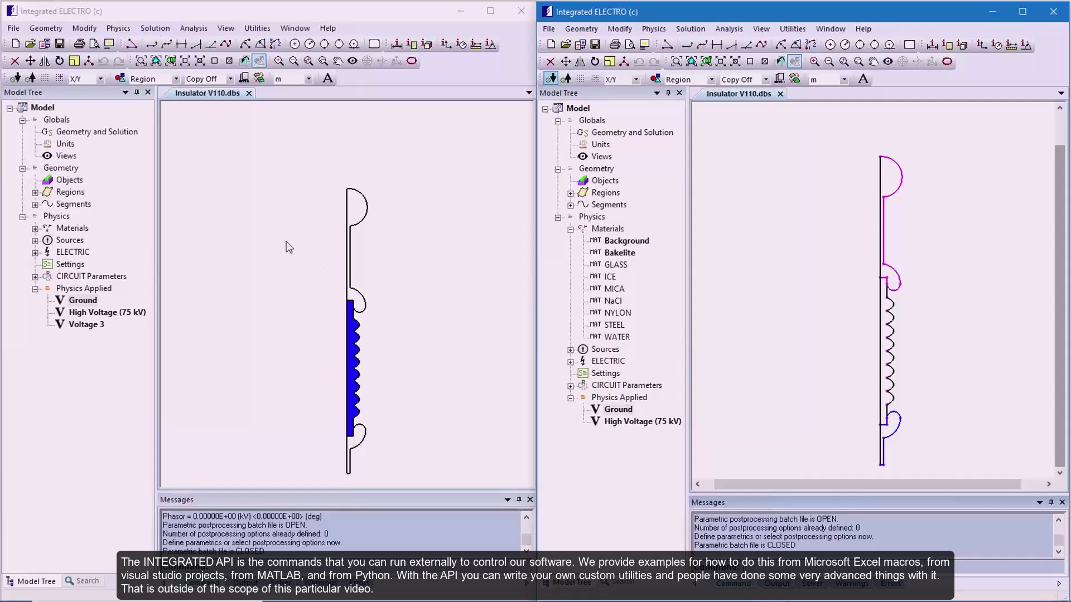
Open the API Guide (scripting) PDF from Help > Manuals
left_click(326, 29)
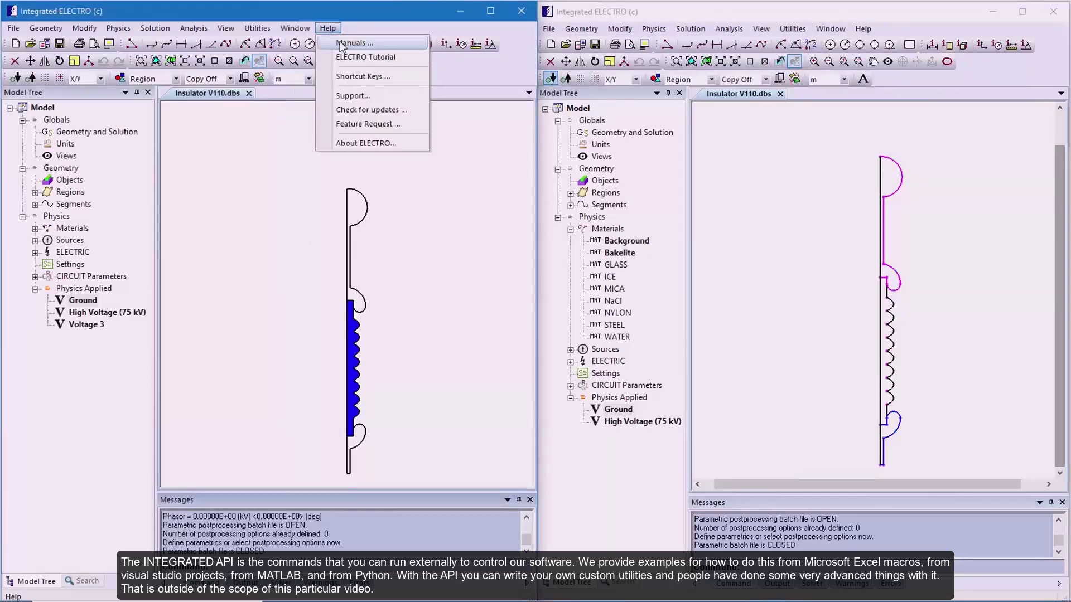
left_click(341, 45)
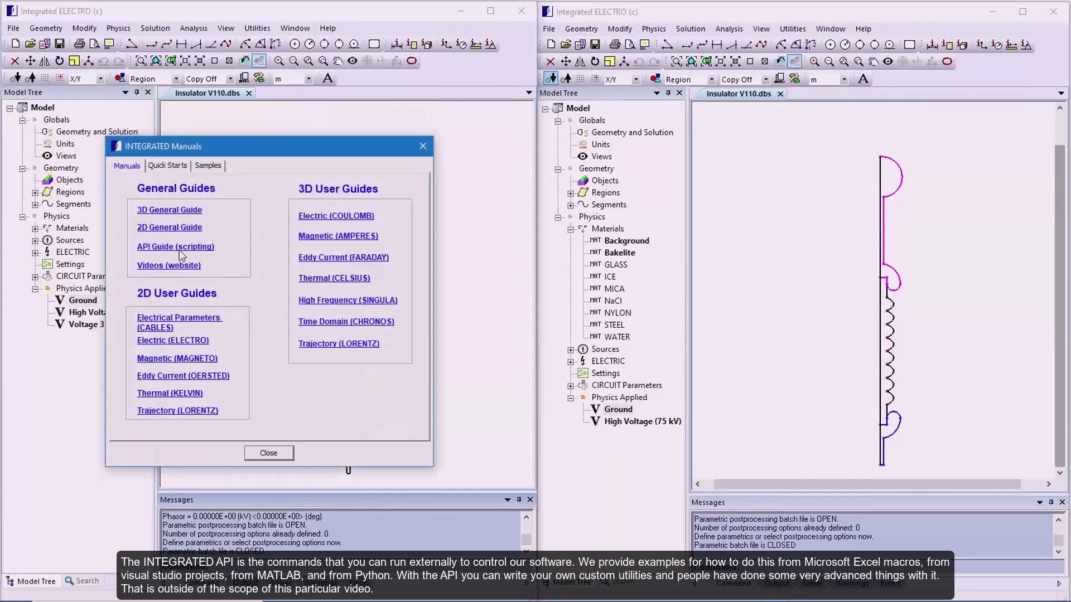
left_click(179, 248)
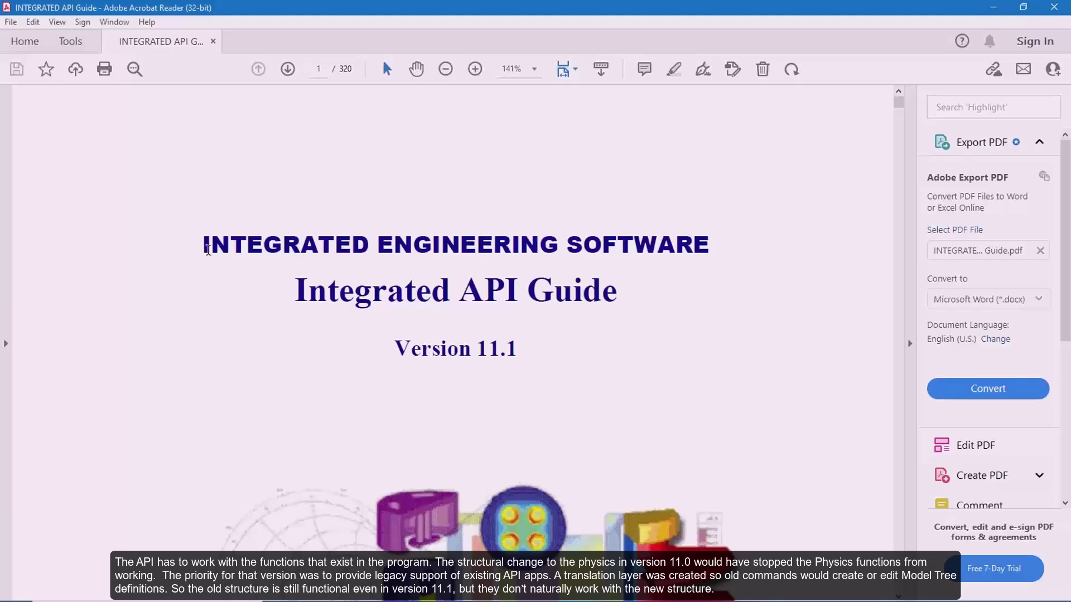
Scroll the API Guide's table of contents to pages 13–14 listing the PhysicsVoltage functions
scroll(208, 251, "down", 5)
scroll(209, 254, "down", 10)
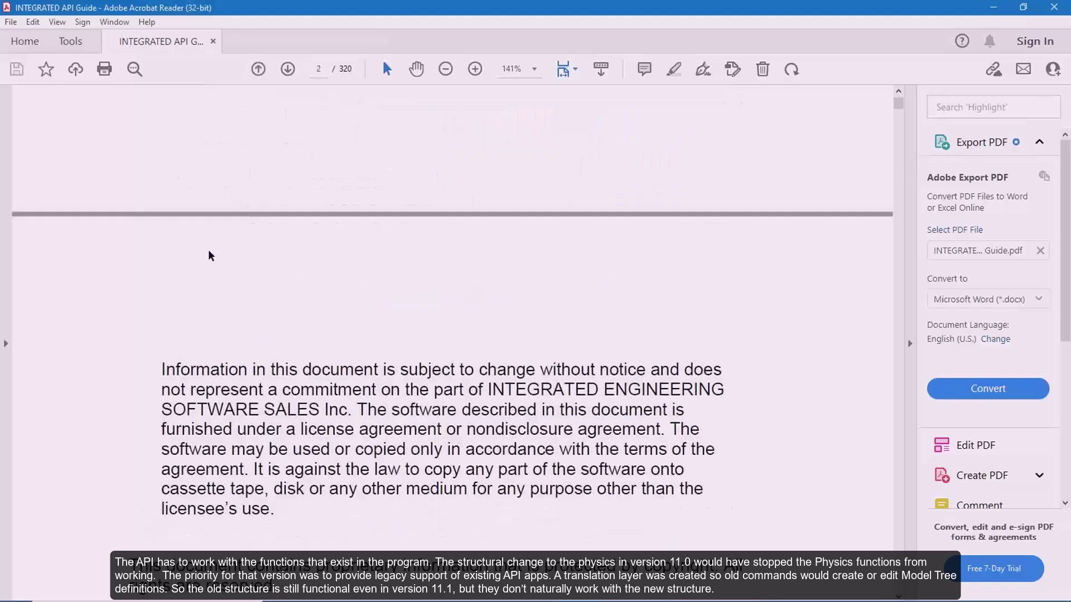
scroll(209, 256, "down", 5)
scroll(210, 256, "down", 20)
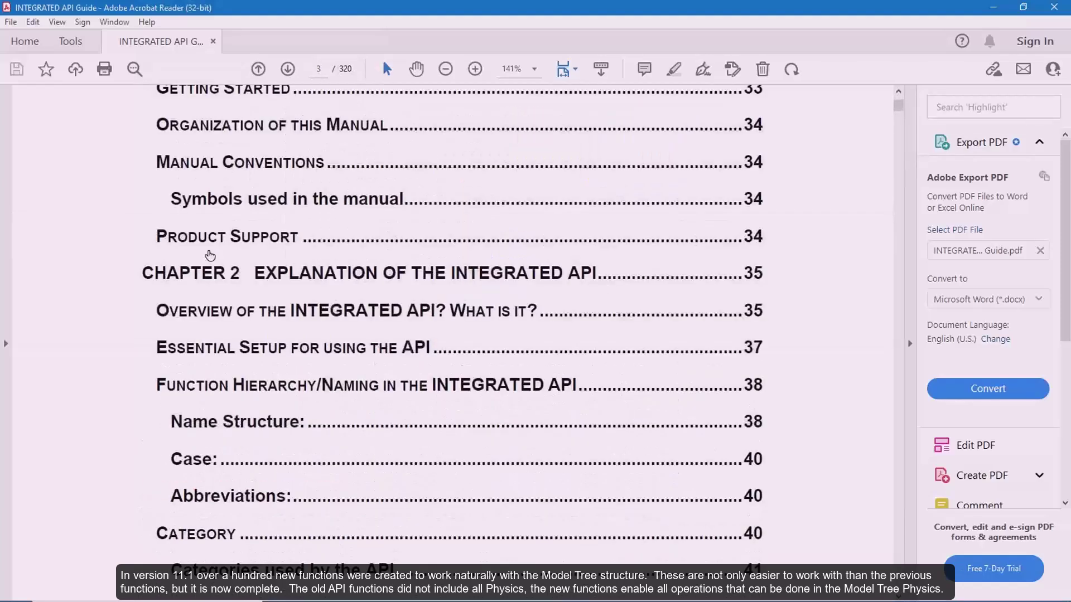
scroll(209, 254, "down", 5)
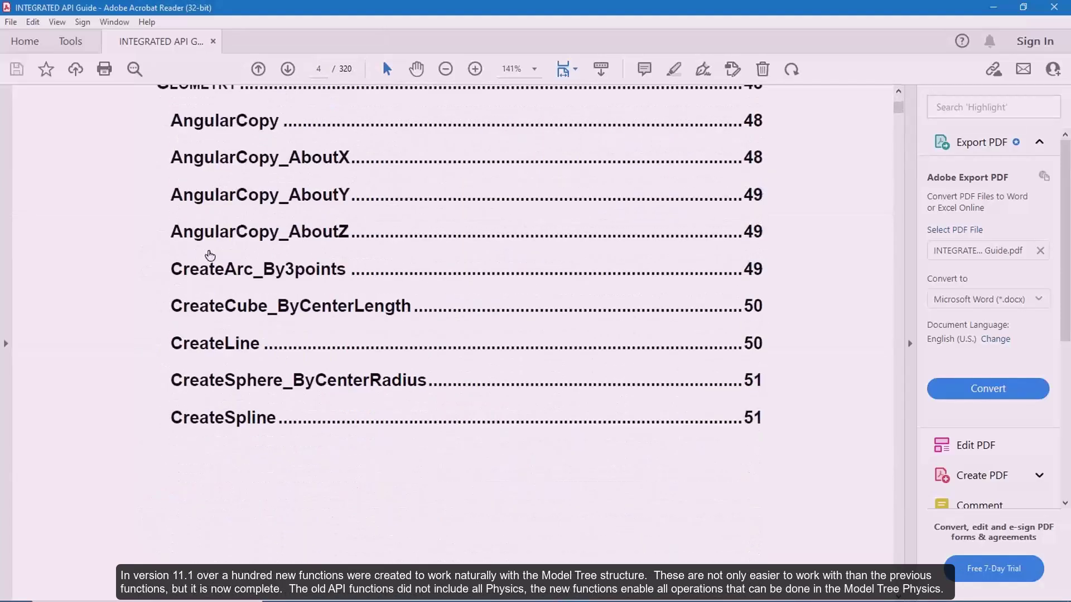
scroll(210, 254, "down", 10)
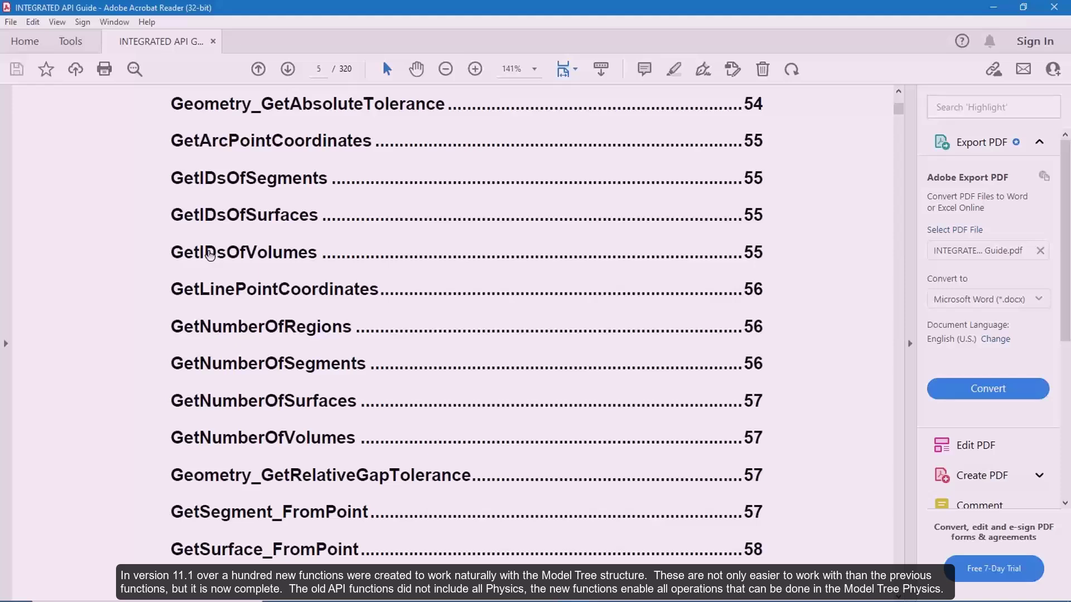
scroll(210, 254, "down", 10)
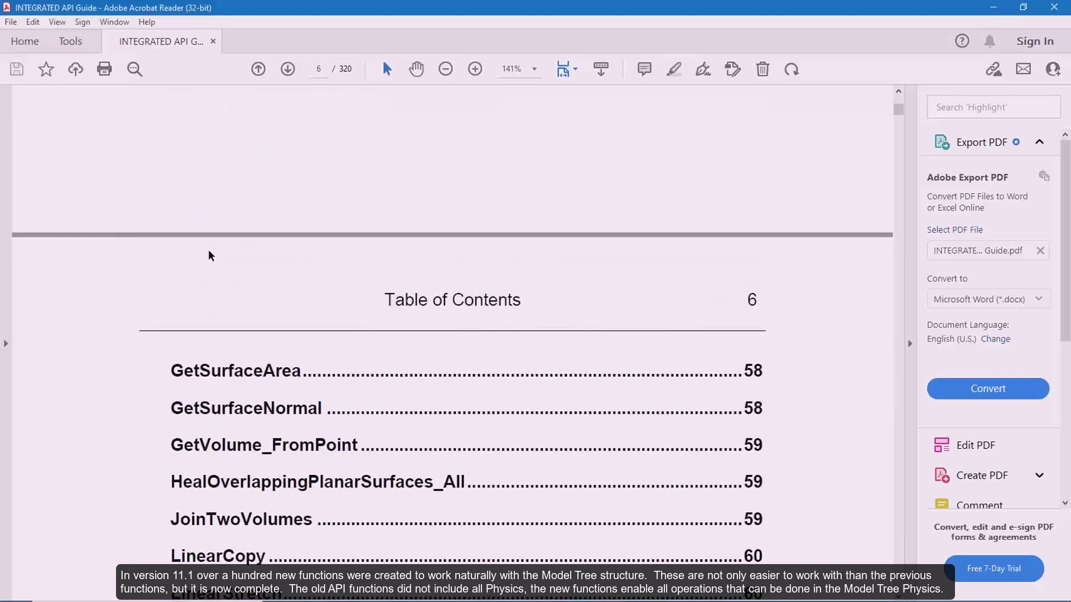
scroll(210, 255, "down", 20)
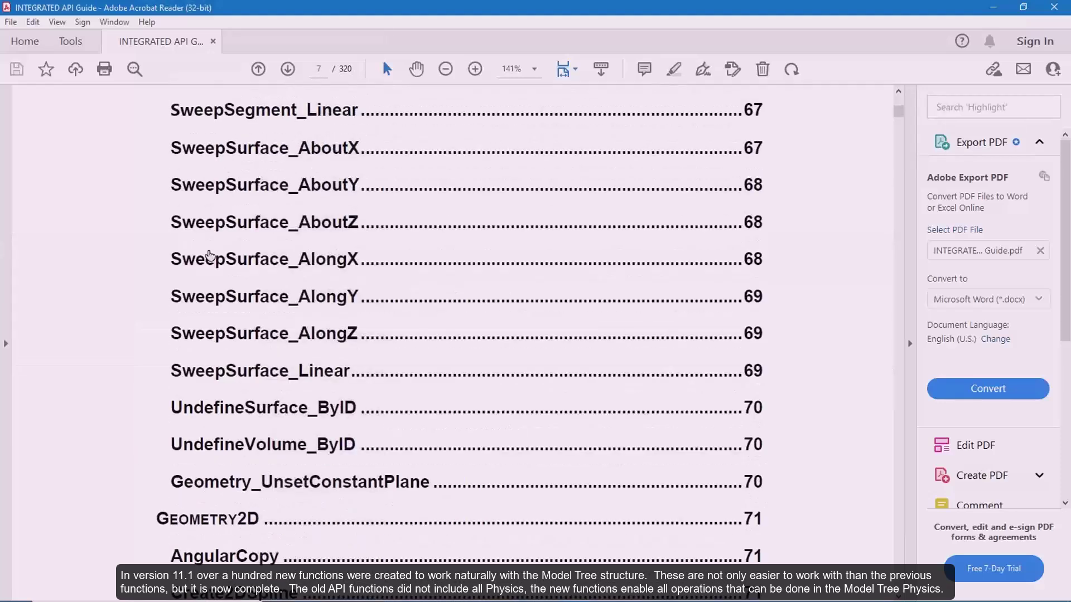
scroll(209, 256, "down", 10)
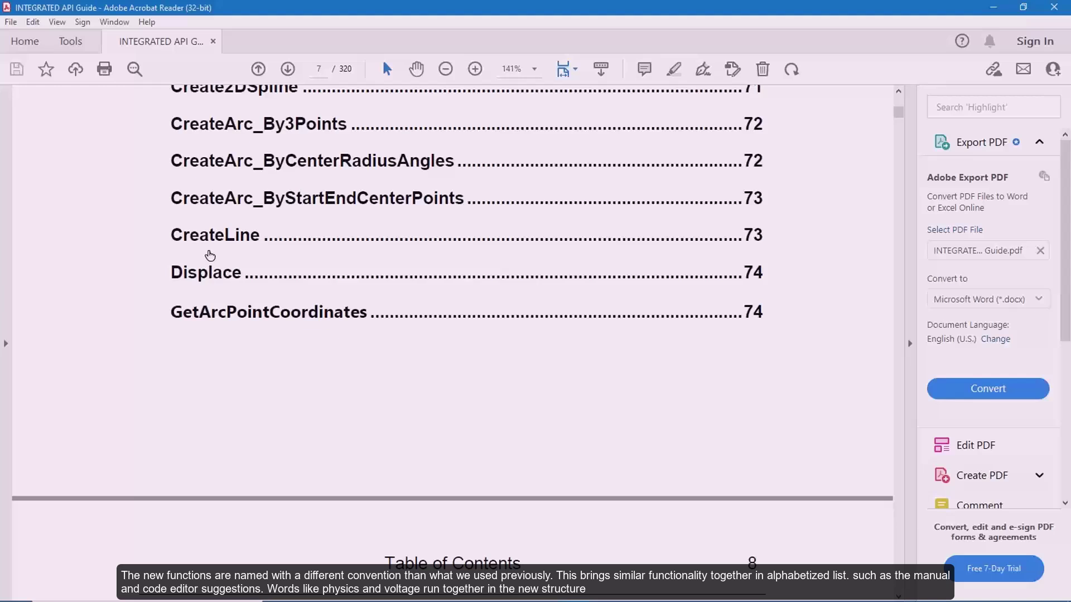
scroll(210, 256, "down", 5)
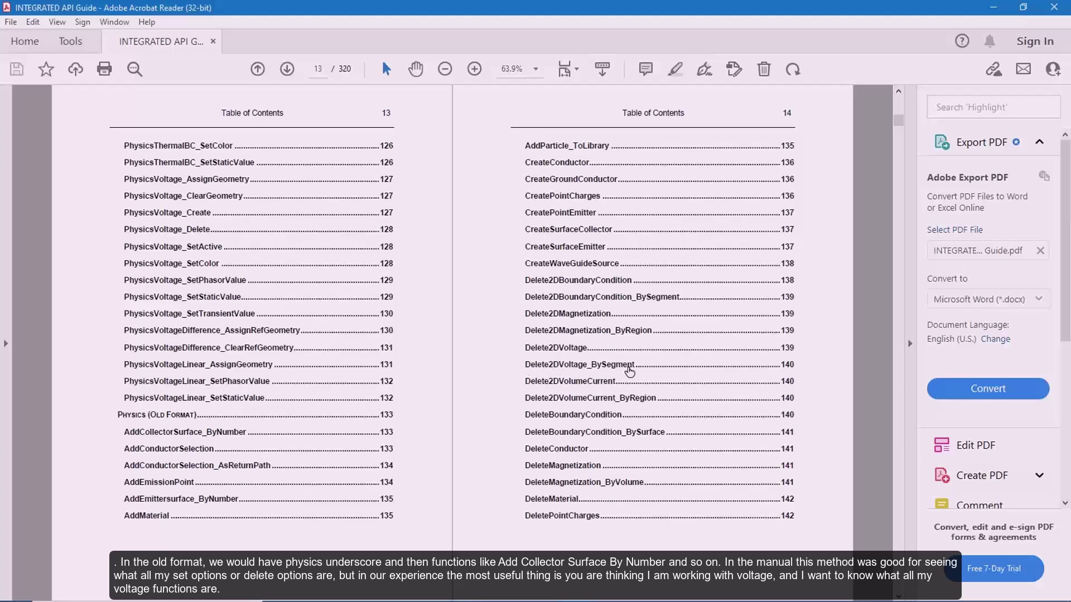
scroll(629, 371, "down", 1)
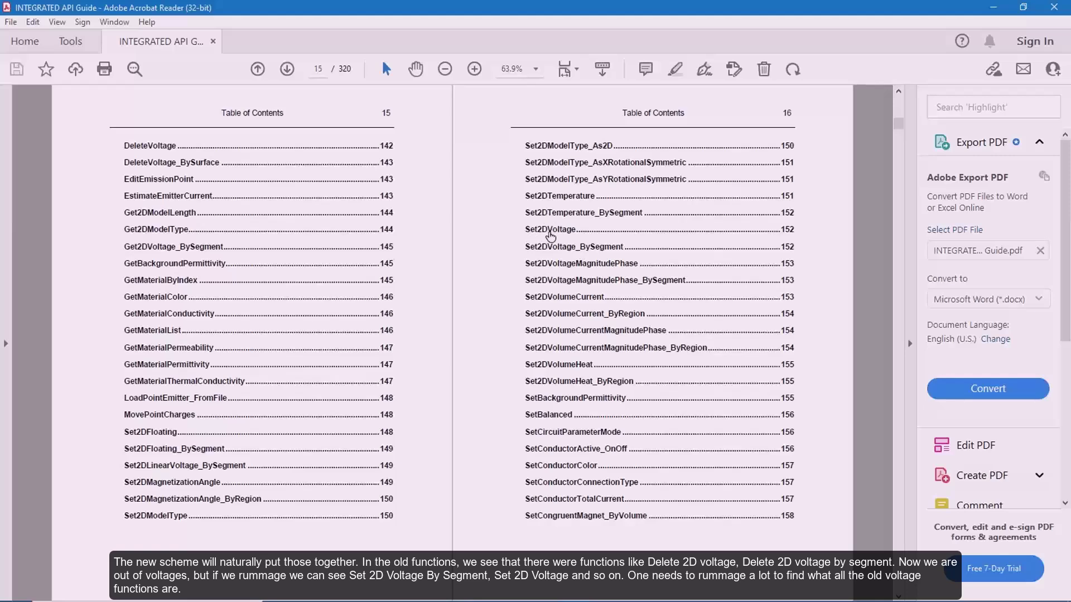
scroll(270, 249, "down", 4)
scroll(271, 251, "down", 2)
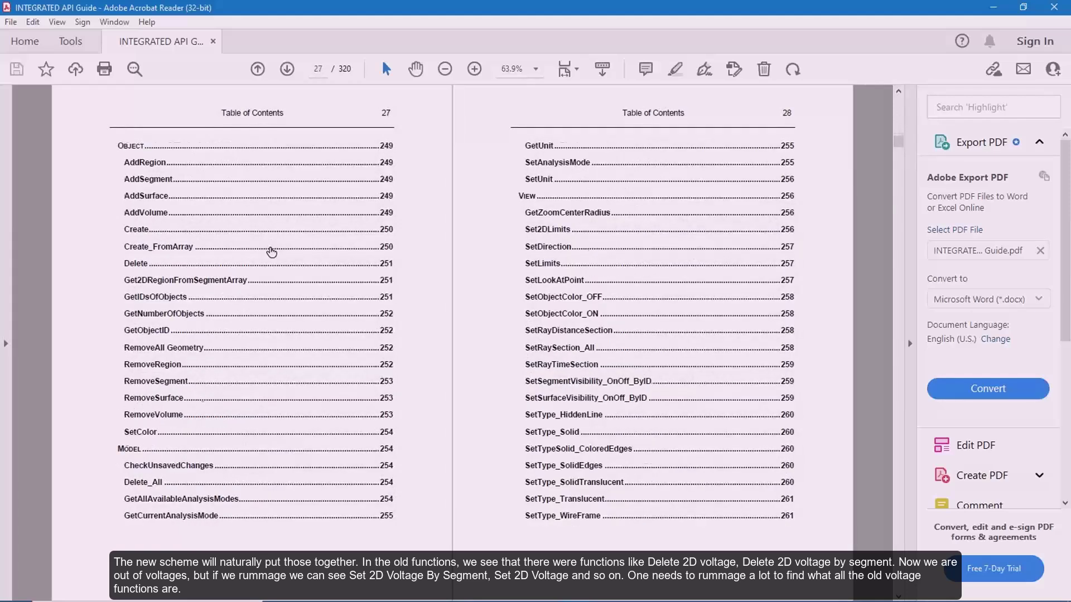
scroll(271, 252, "up", 4)
scroll(271, 252, "up", 2)
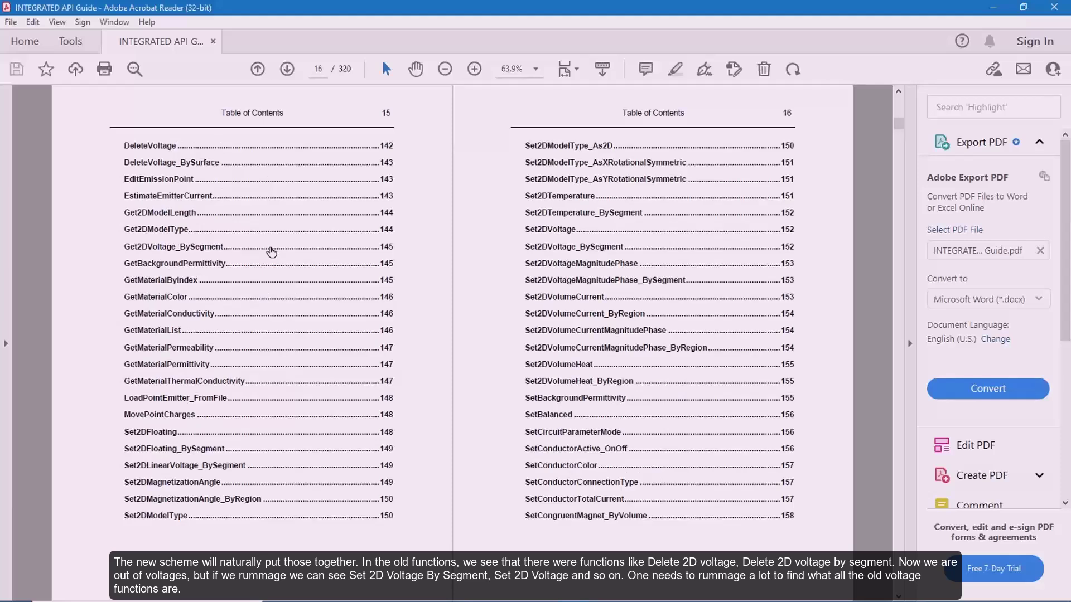
scroll(271, 252, "up", 1)
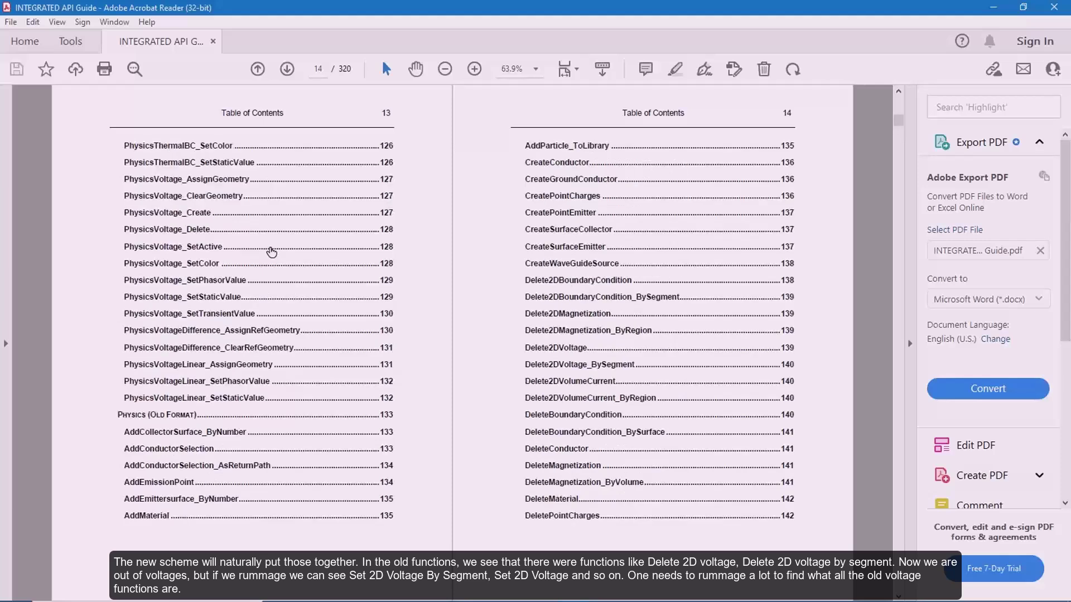
scroll(271, 252, "up", 1)
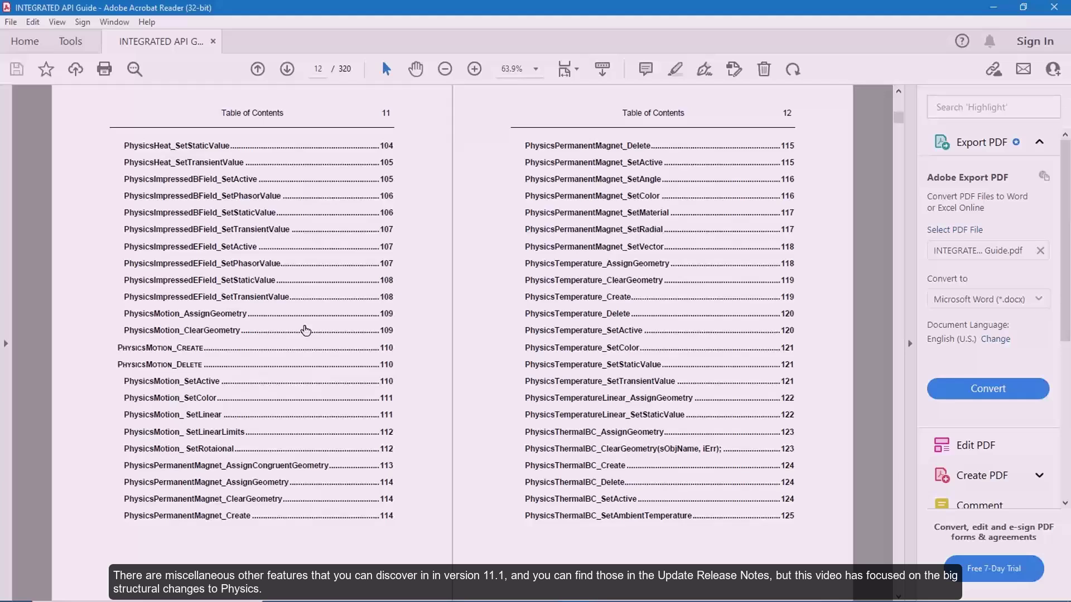
scroll(306, 330, "down", 2)
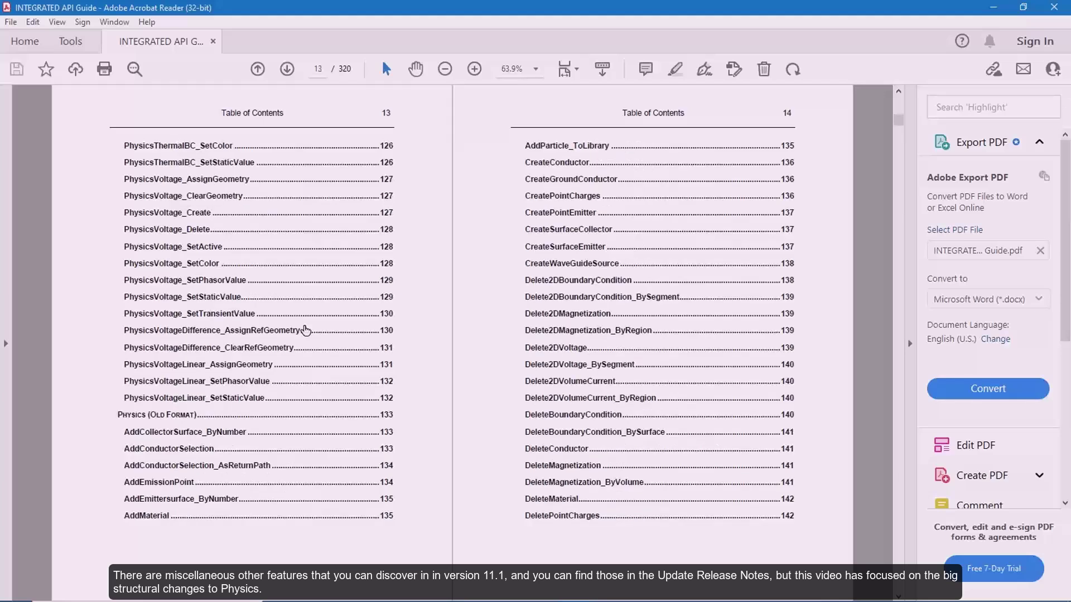